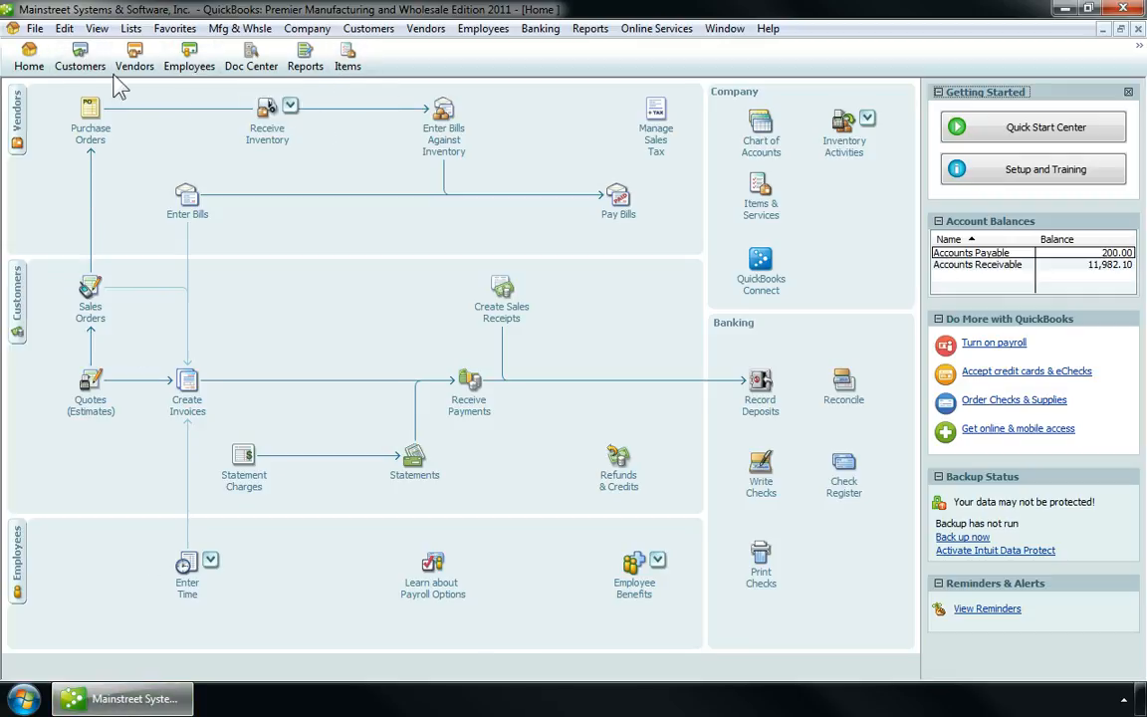
Open QuickBooks' Customer Center and select a job in the Customers & Jobs list.
{"action": "left_click", "coordinate": [80, 57]}
{"action": "left_click", "coordinate": [69, 229]}
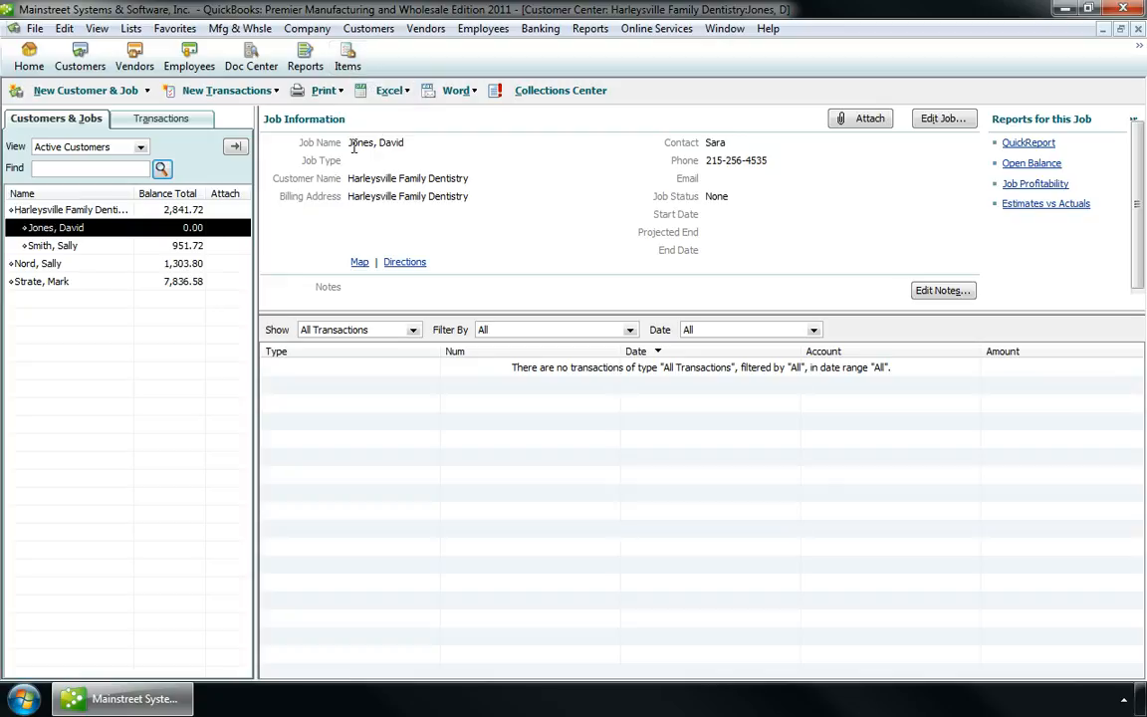
Minimize QuickBooks and launch DentaLab for QuickBooks from its desktop shortcut.
{"action": "left_click", "coordinate": [1067, 10]}
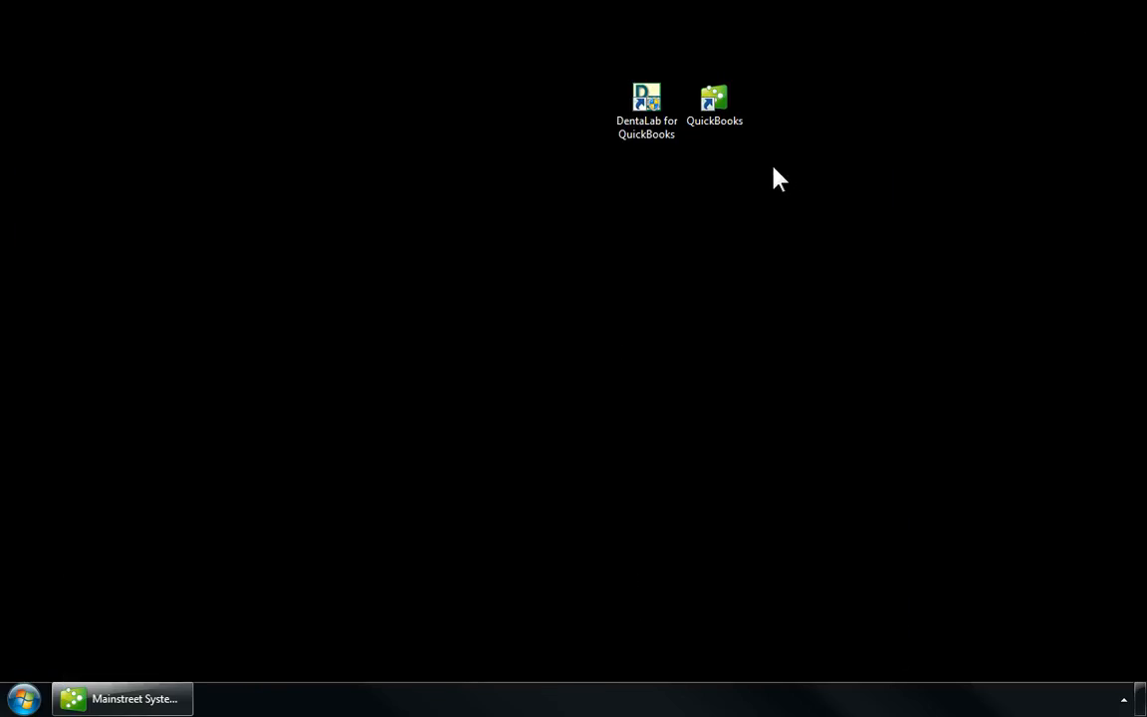
{"action": "left_click", "coordinate": [663, 110]}
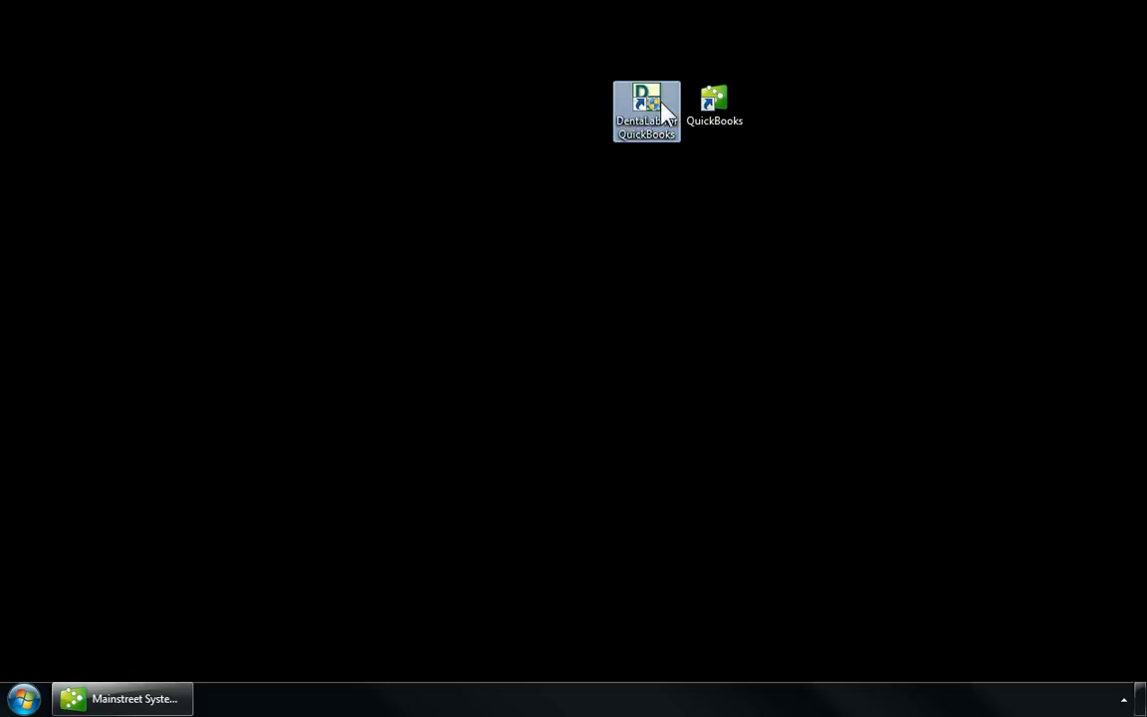
{"action": "double_click", "coordinate": [663, 109]}
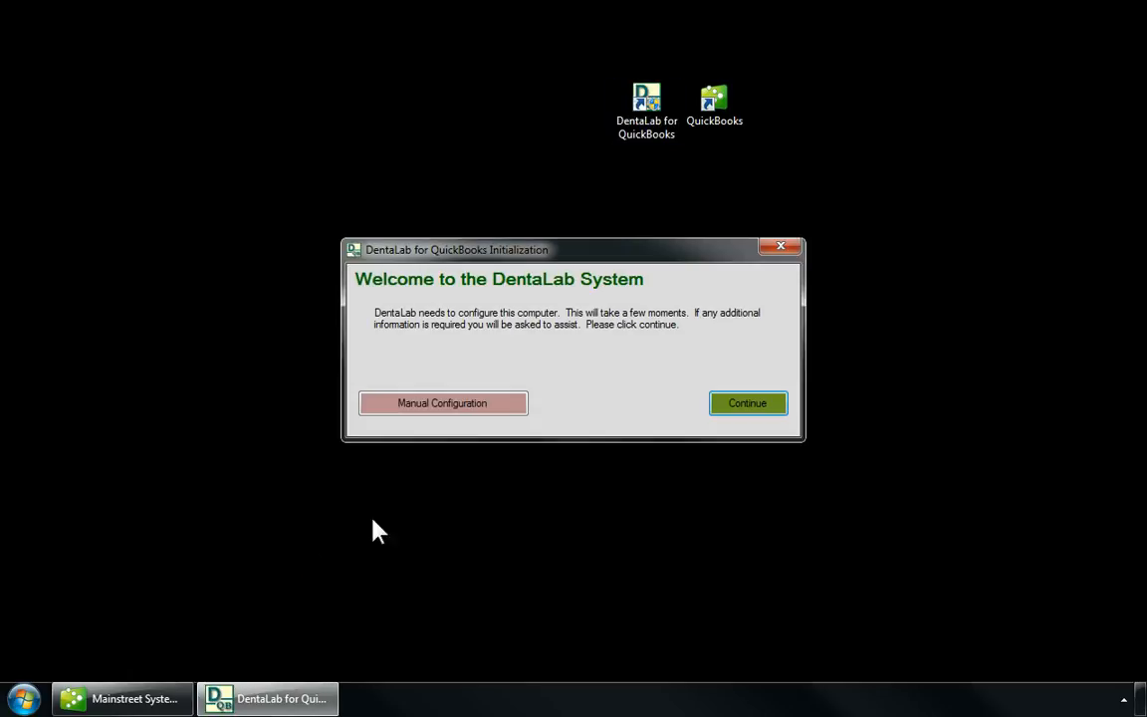
Continue the first-time configuration and open the Basic Lists customer list showing 5 doctors.
{"action": "left_click", "coordinate": [772, 408]}
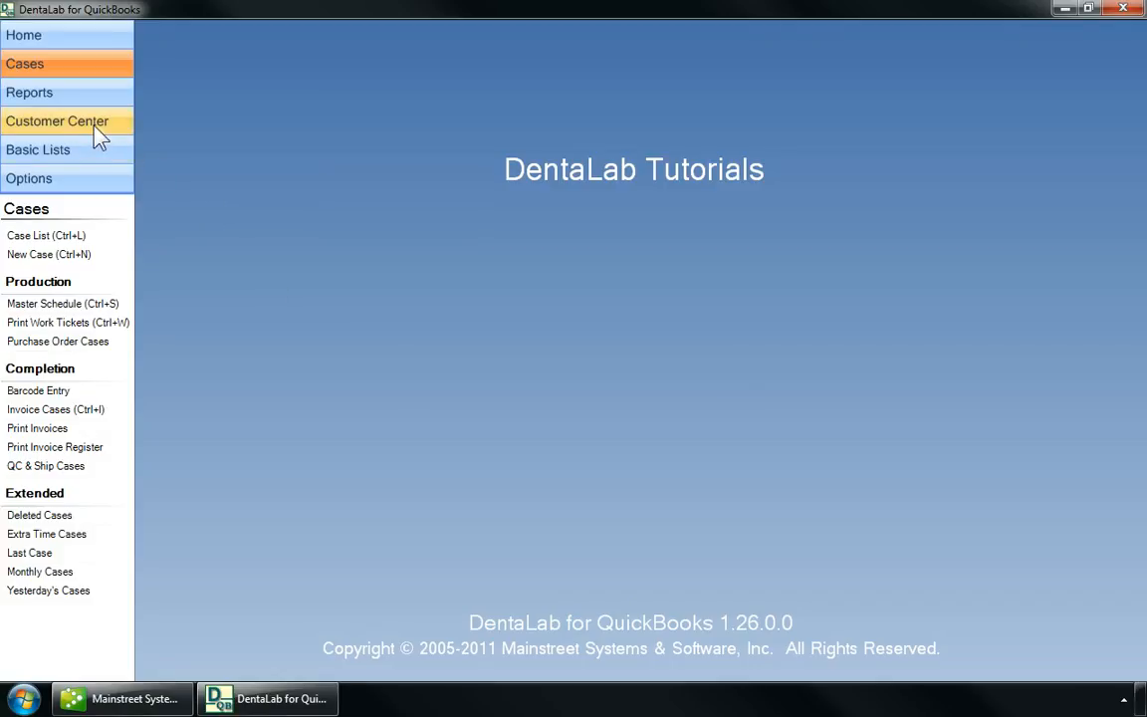
{"action": "left_click", "coordinate": [72, 149]}
{"action": "left_click", "coordinate": [36, 261]}
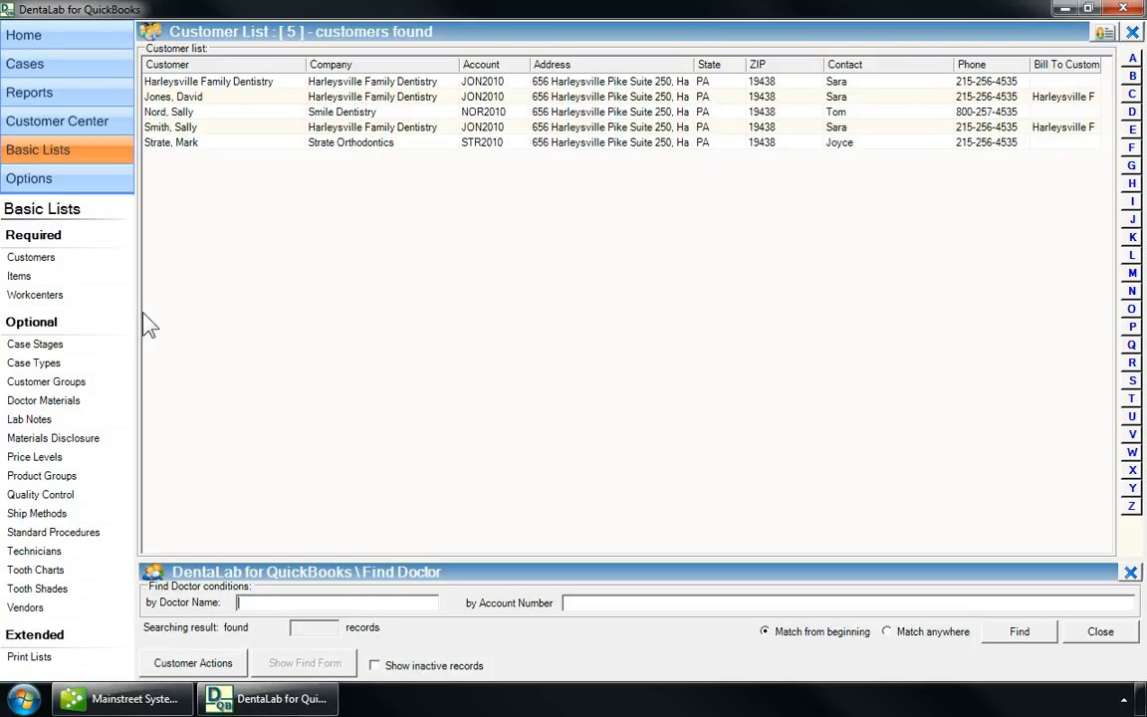
Show the Workcenters list, then open the DQB Help.pdf manual from Home.
{"action": "left_click", "coordinate": [69, 298]}
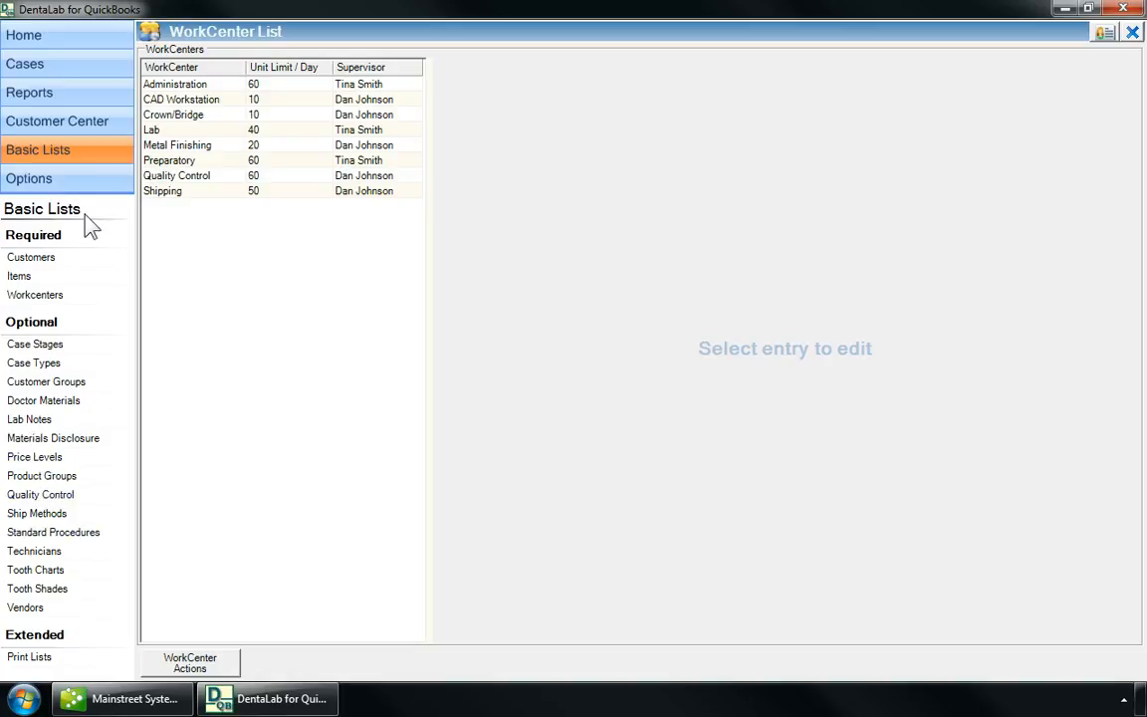
{"action": "left_click", "coordinate": [40, 178]}
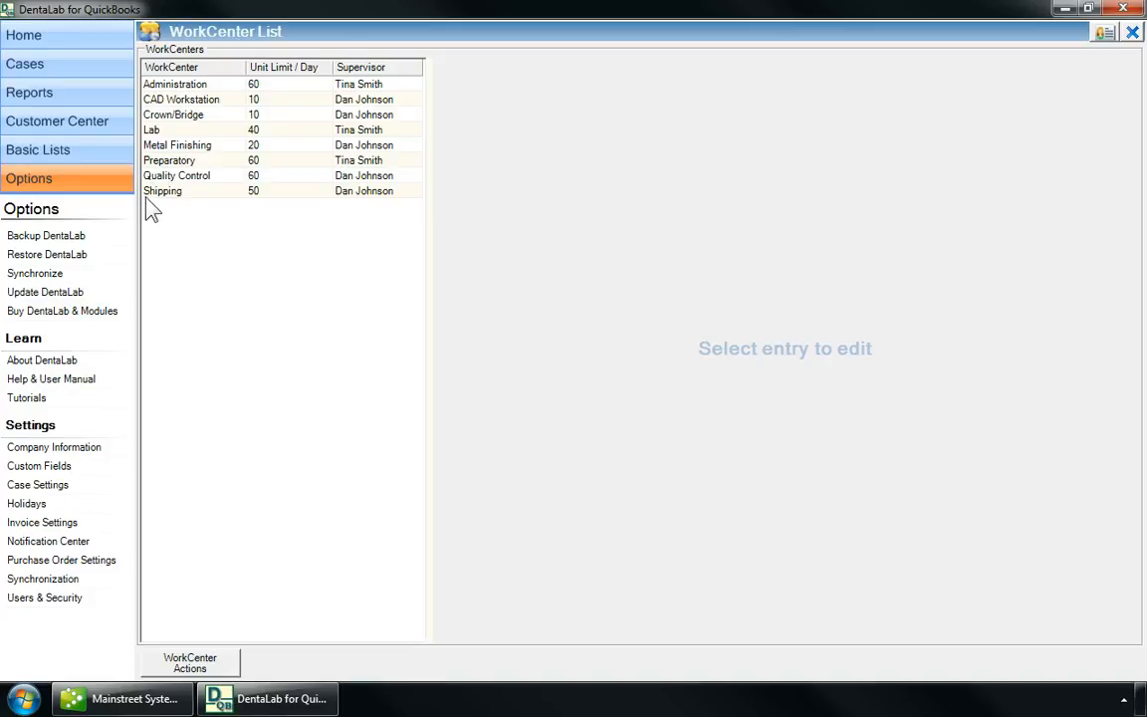
{"action": "left_click", "coordinate": [54, 44]}
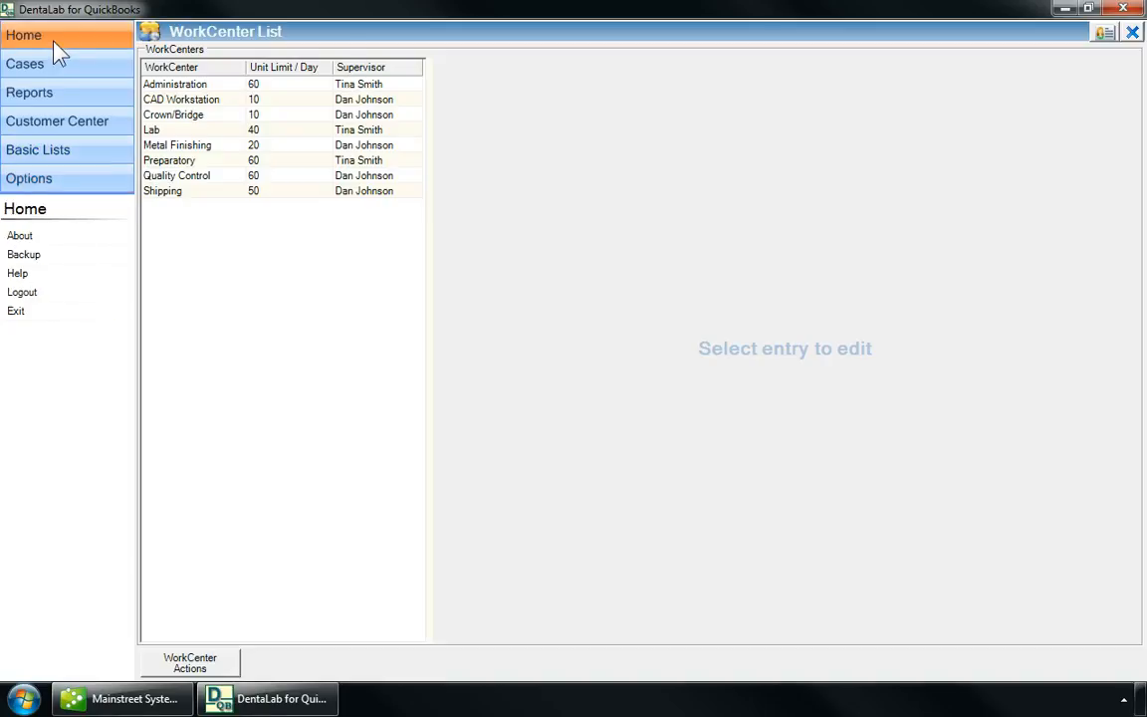
{"action": "left_click", "coordinate": [24, 274]}
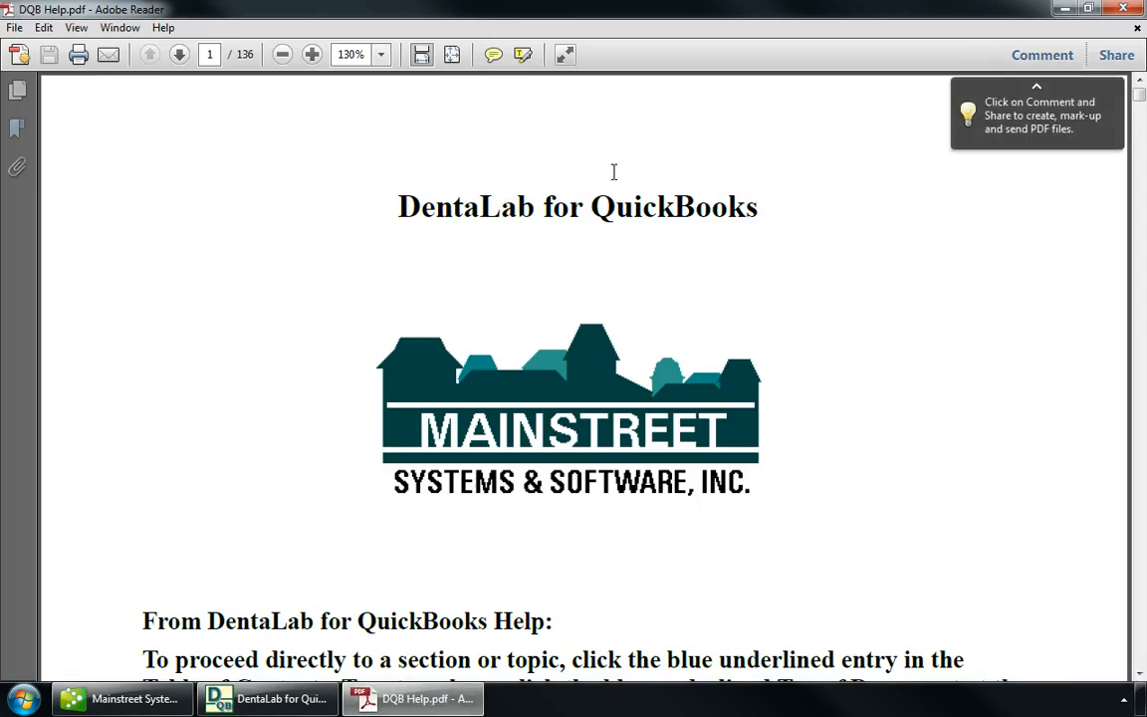
Search the manual for 'standard procedure', view Standard Procedures on page 60, then close Adobe Reader.
{"action": "key", "text": "ctrl+f"}
{"action": "type", "text": "stand"}
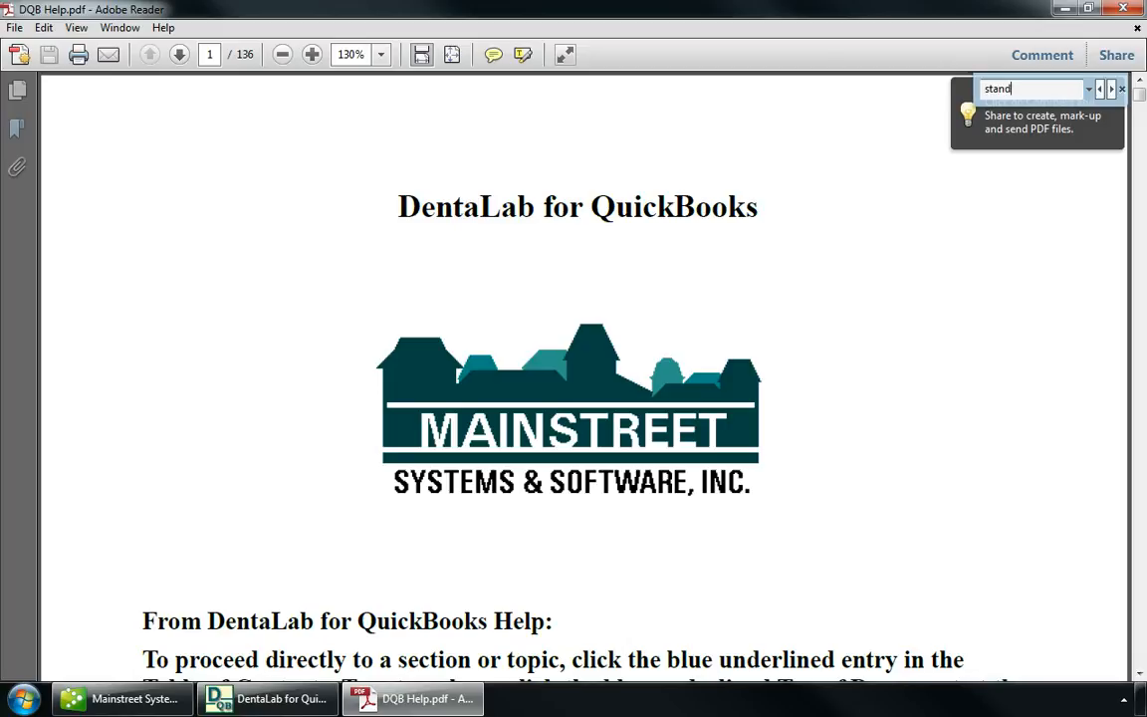
{"action": "type", "text": "ard procedure"}
{"action": "key", "text": "Return"}
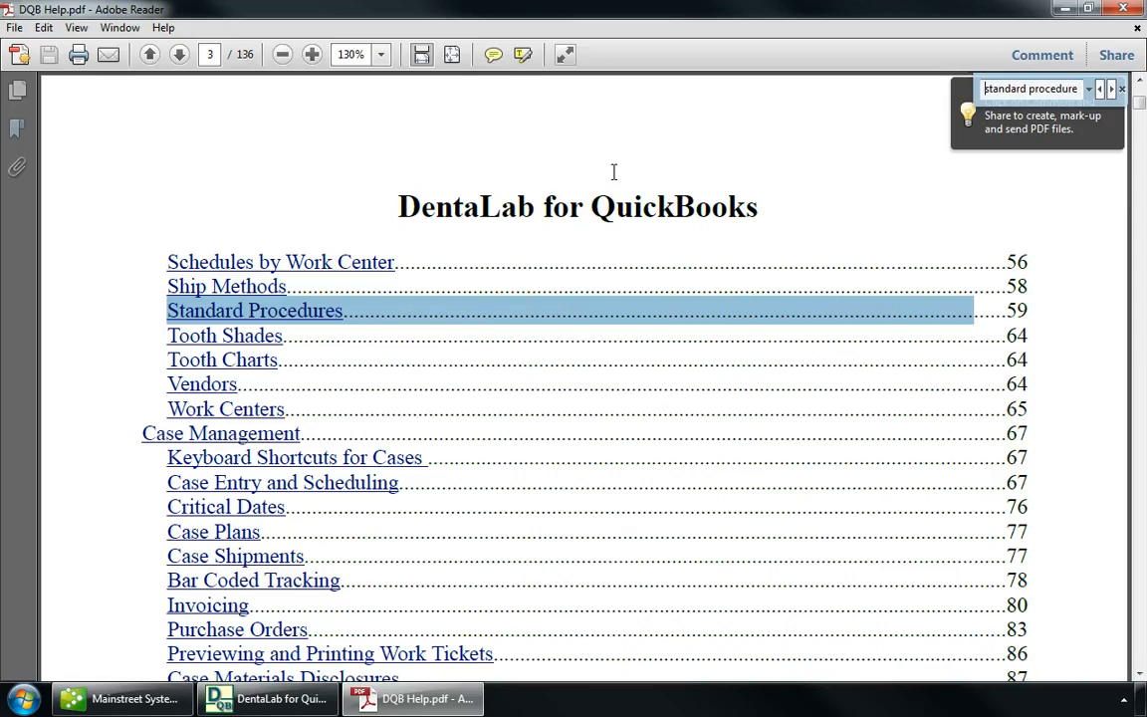
{"action": "left_click", "coordinate": [199, 310]}
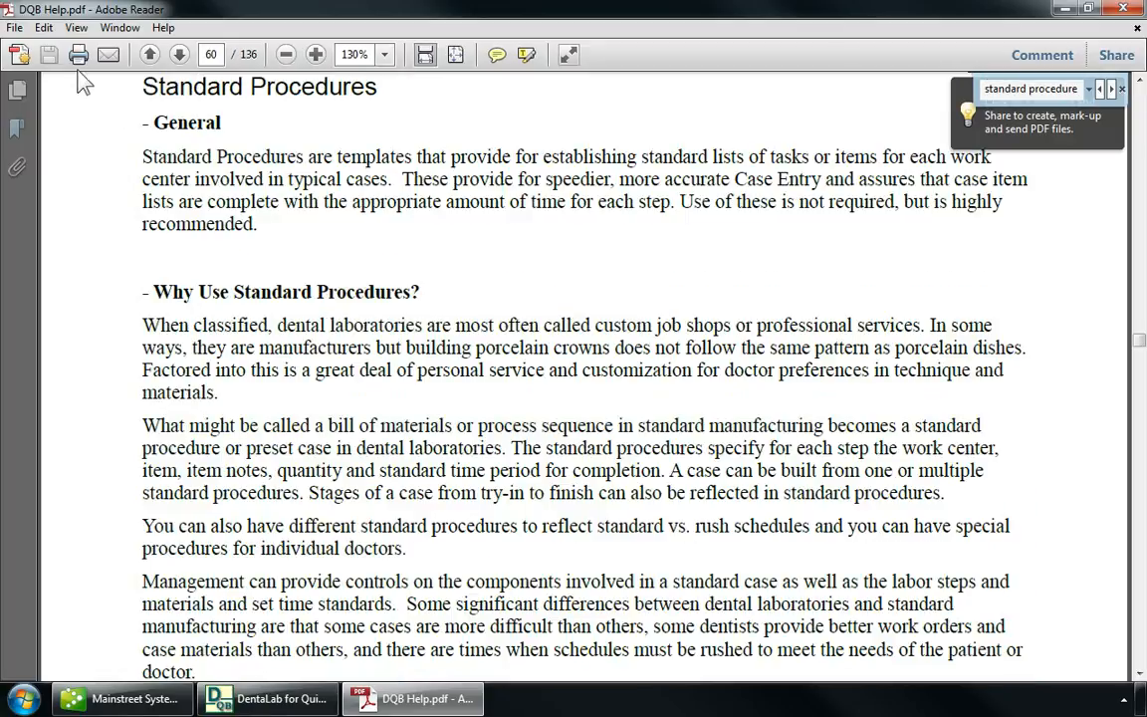
{"action": "left_click", "coordinate": [1138, 28]}
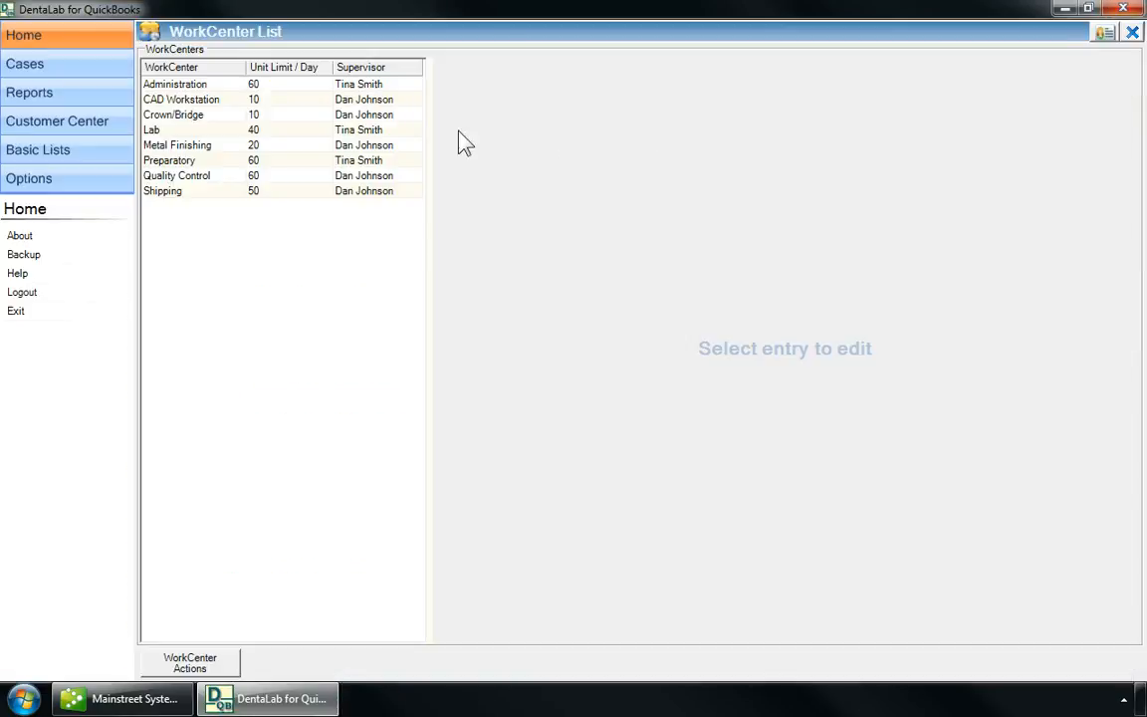
Start a new case and filter the doctor list to names beginning with 's'.
{"action": "left_click", "coordinate": [90, 73]}
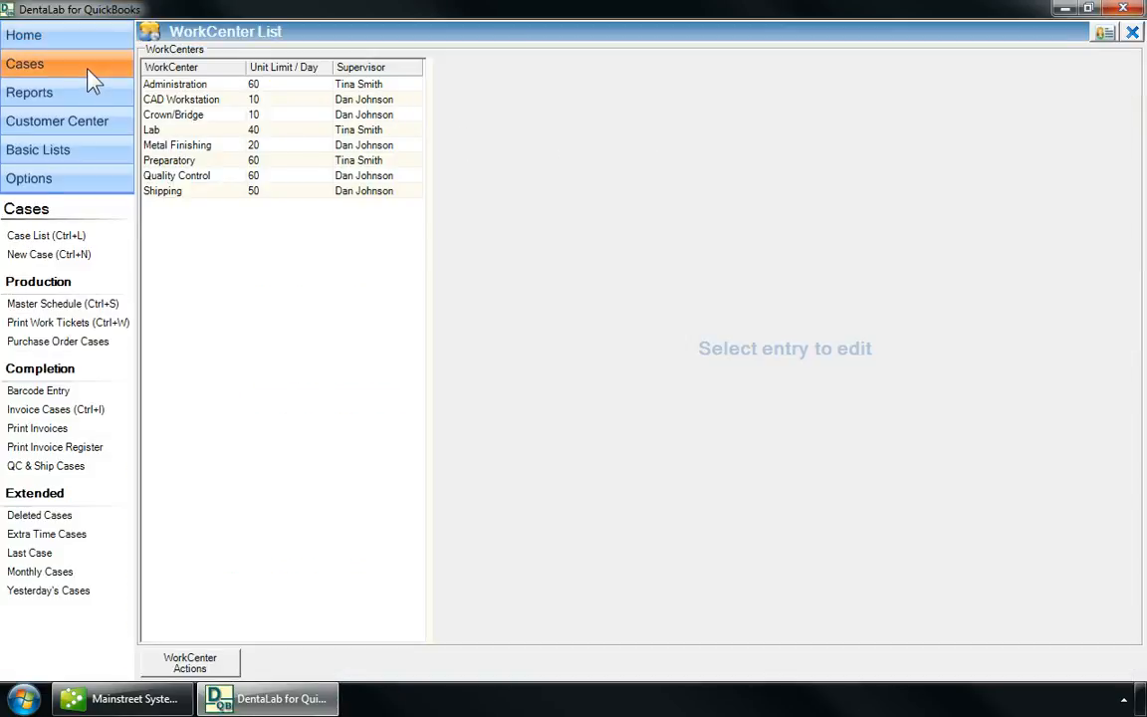
{"action": "left_click", "coordinate": [50, 257]}
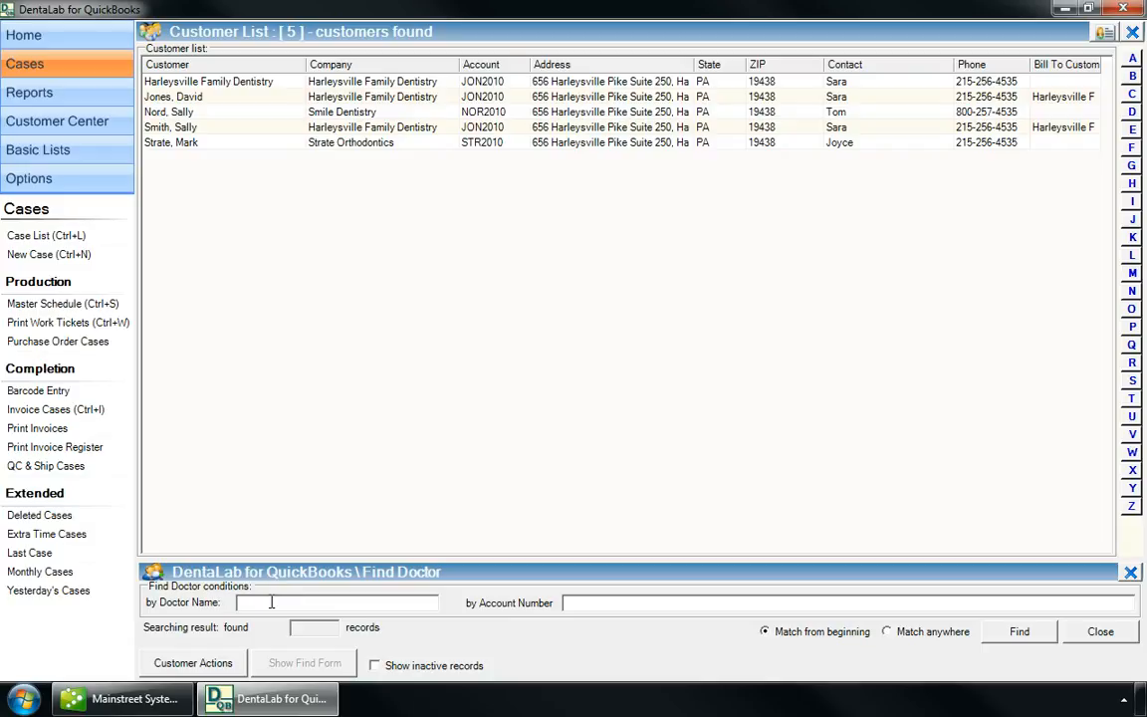
{"action": "type", "text": "s"}
{"action": "left_click", "coordinate": [1022, 634]}
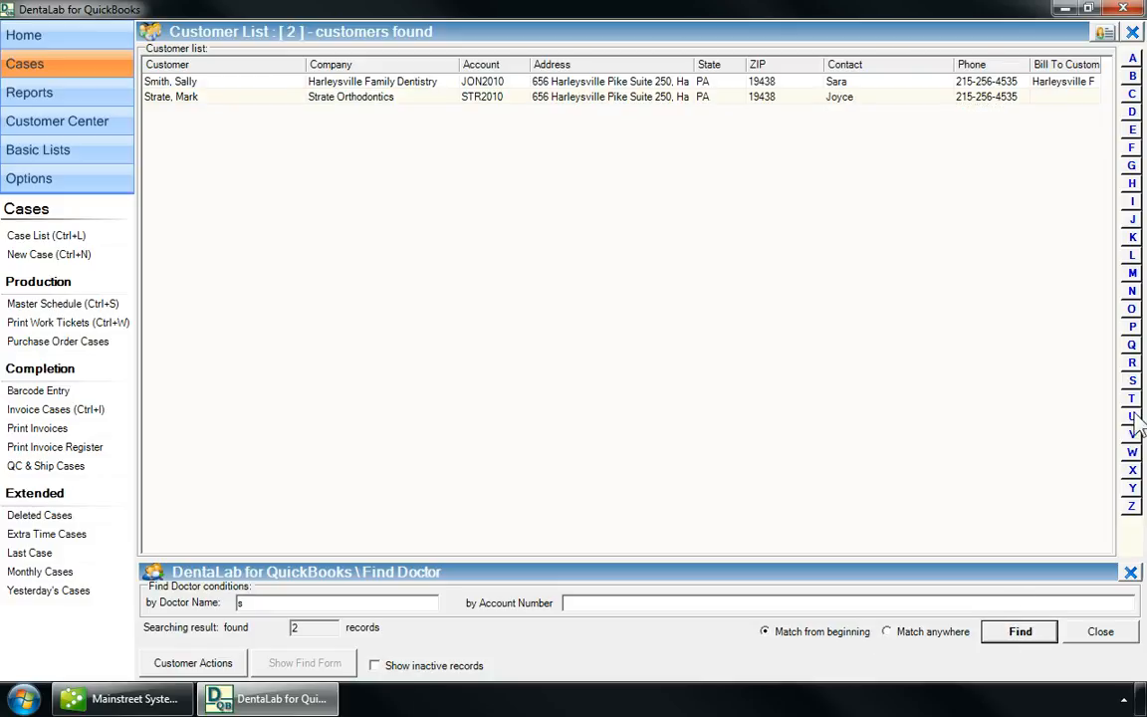
{"action": "left_click", "coordinate": [1132, 185]}
{"action": "left_click", "coordinate": [1131, 382]}
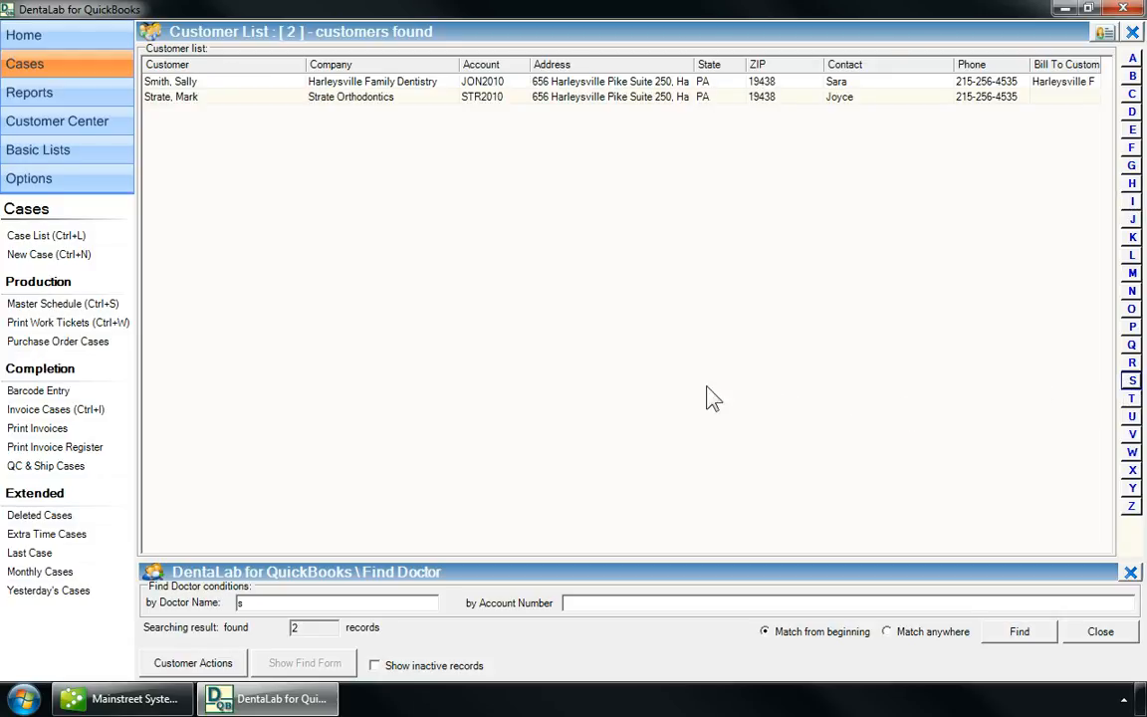
Pick the orthodontics doctor, set requested date 5/31/2011 and enter the patient's name.
{"action": "double_click", "coordinate": [187, 97]}
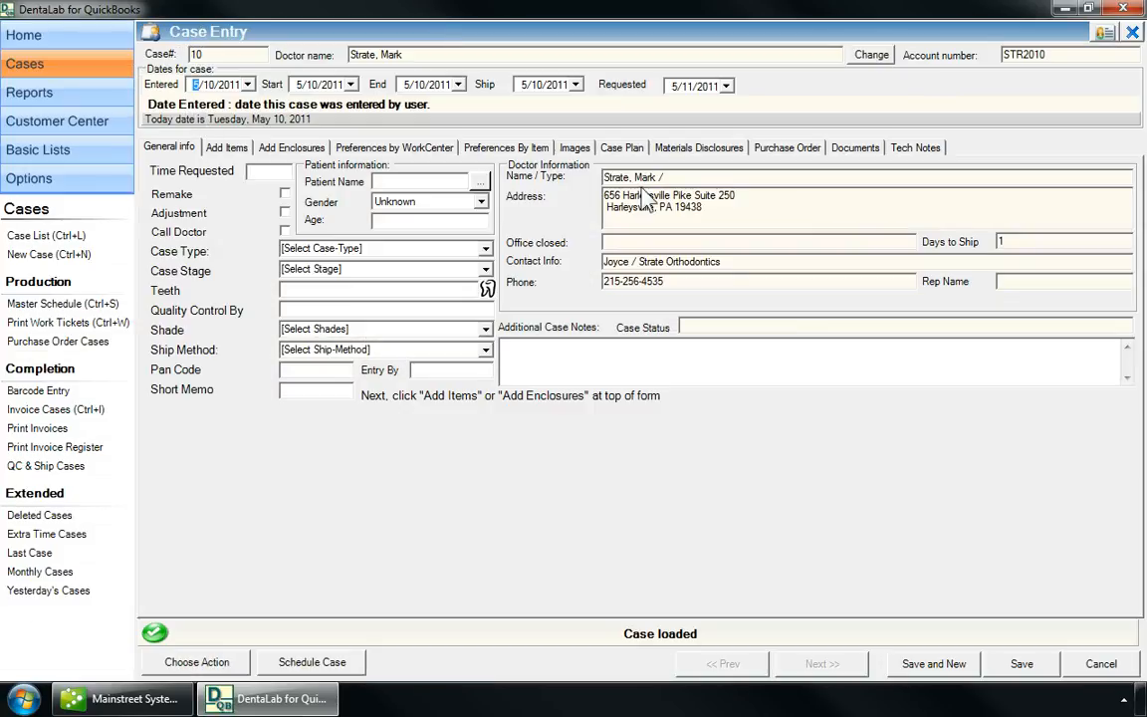
{"action": "left_click", "coordinate": [605, 177]}
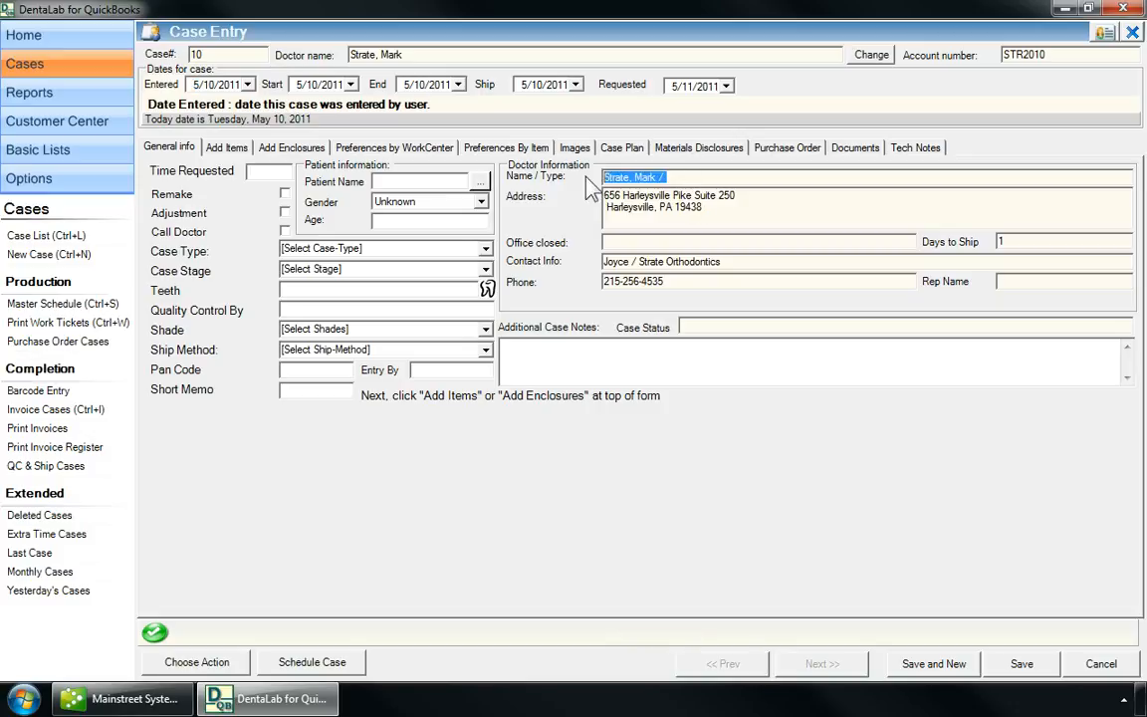
{"action": "left_click", "coordinate": [693, 177]}
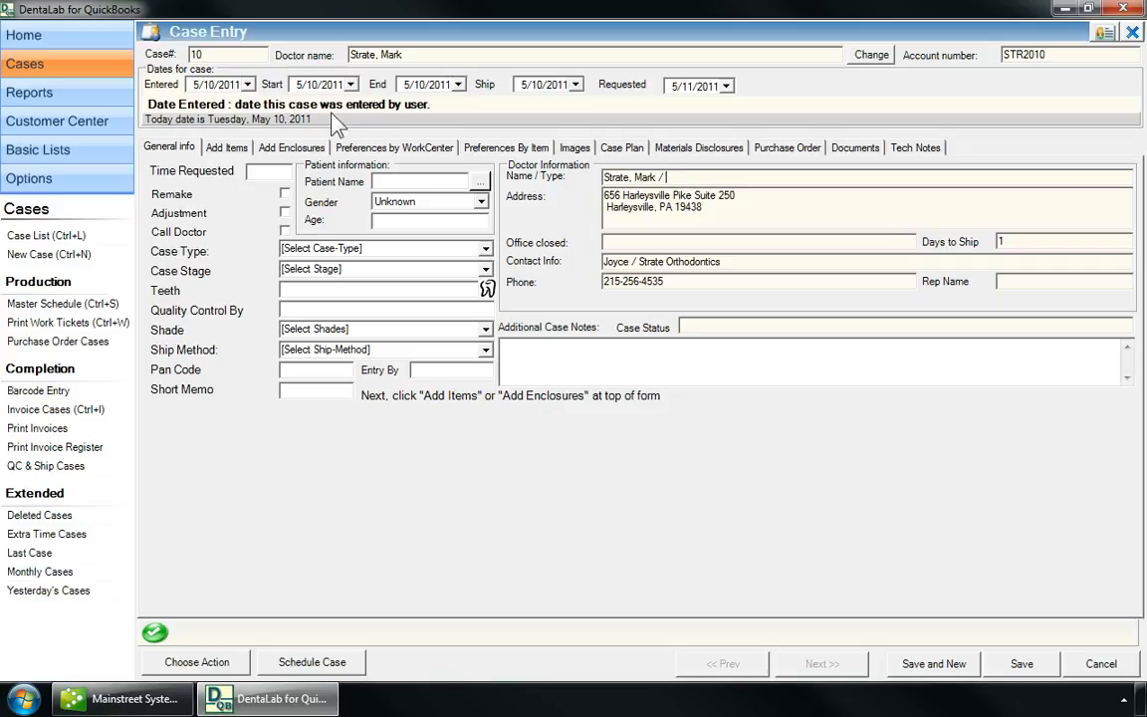
{"action": "left_click", "coordinate": [727, 88]}
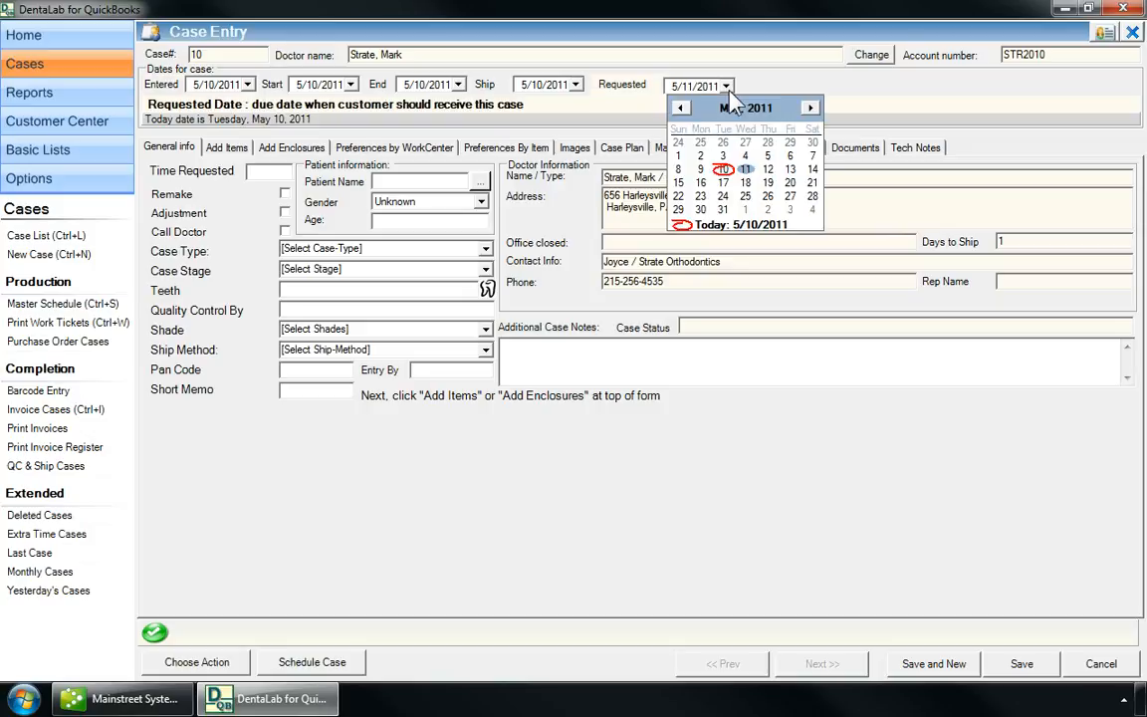
{"action": "left_click", "coordinate": [723, 209]}
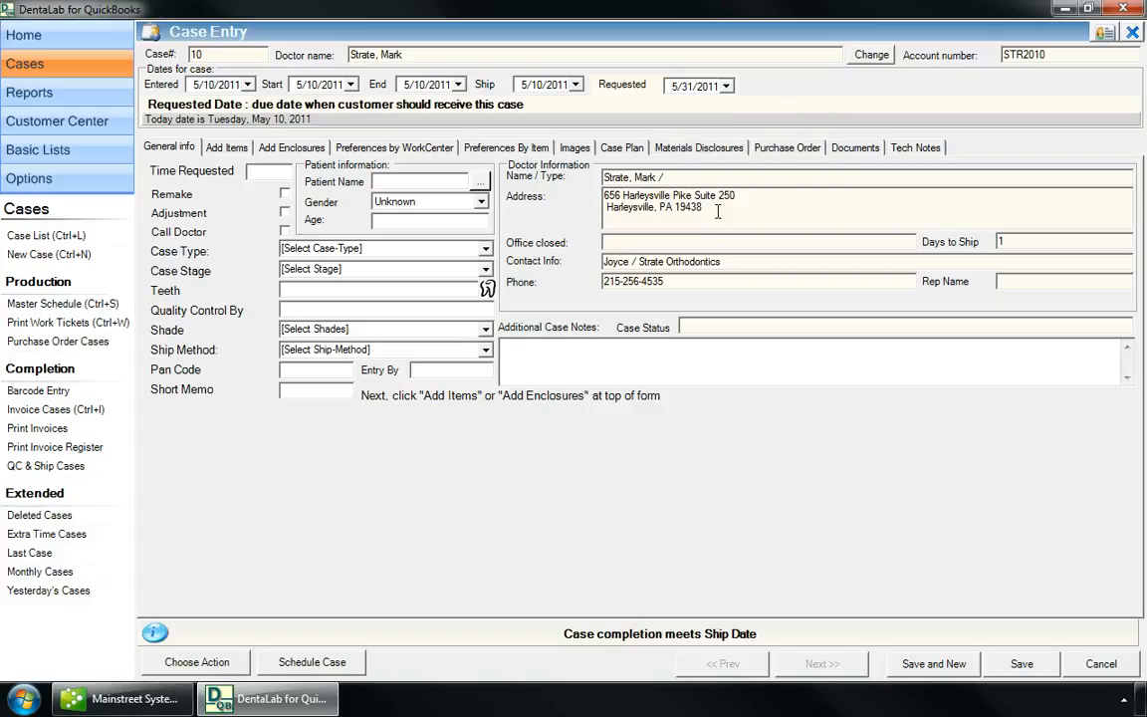
{"action": "left_click", "coordinate": [411, 184]}
{"action": "type", "text": "Smith, John"}
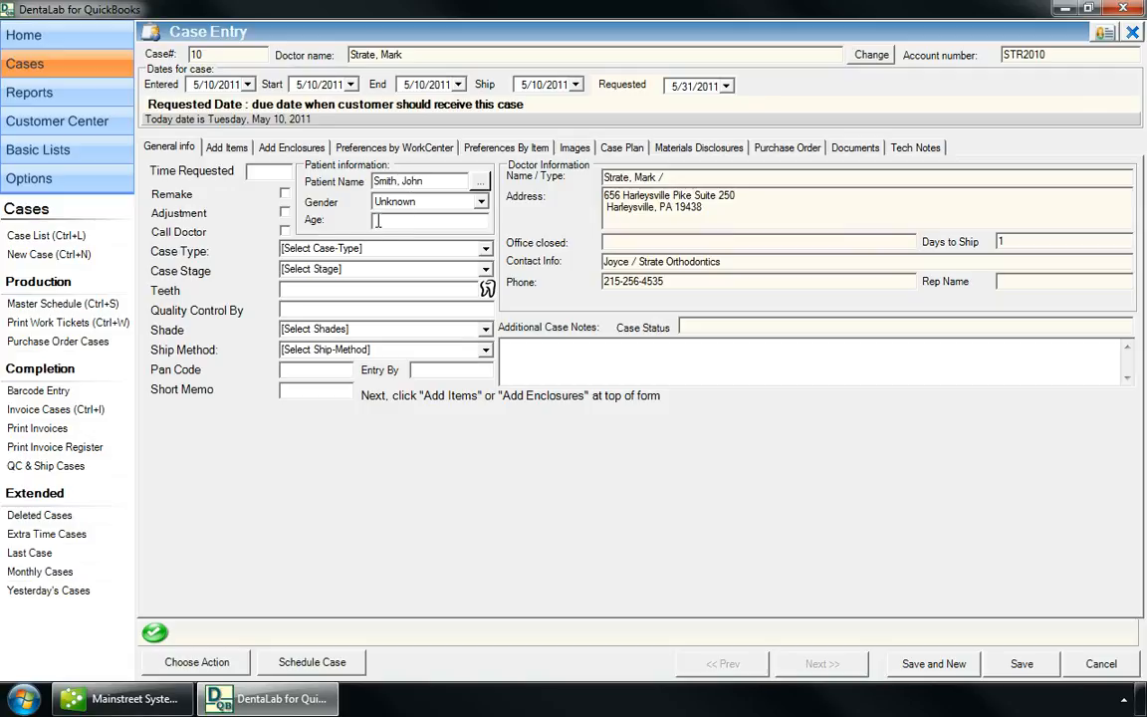
Set shade A1, tooth 3, pan code W22 and case stage Adjustment.
{"action": "left_click", "coordinate": [487, 329]}
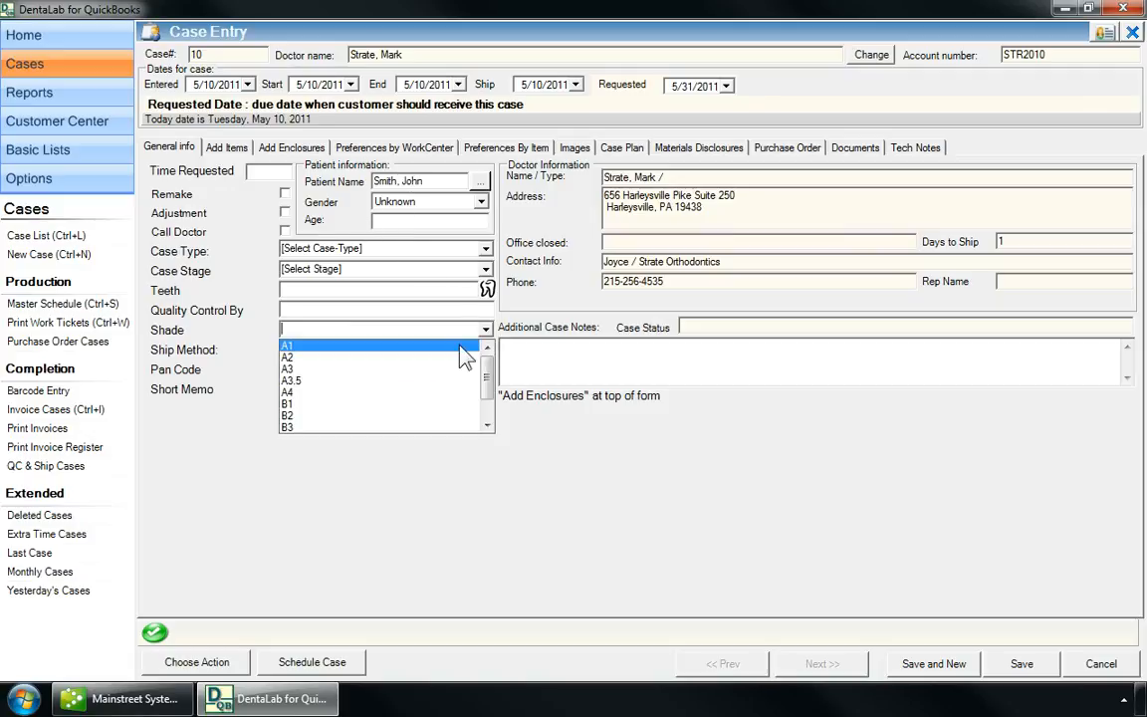
{"action": "left_click", "coordinate": [418, 343]}
{"action": "left_click", "coordinate": [340, 288]}
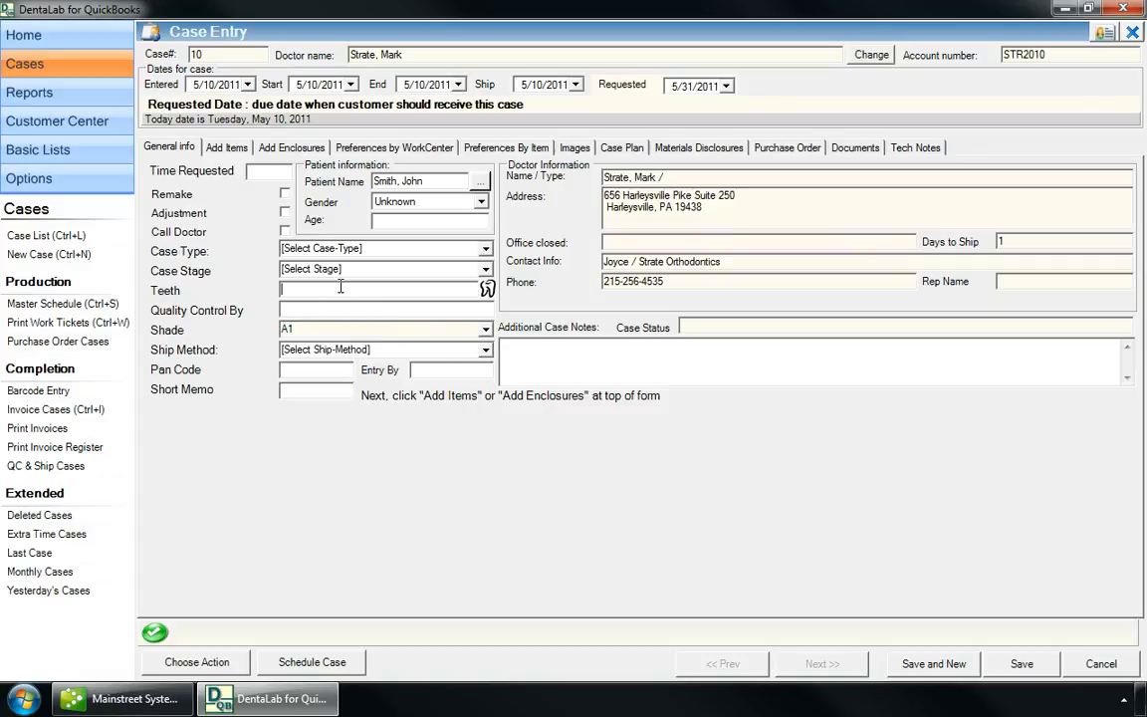
{"action": "type", "text": "3"}
{"action": "type", "text": "W22"}
{"action": "left_click", "coordinate": [486, 269]}
{"action": "left_click", "coordinate": [428, 285]}
Enter the Entry By and QC initials and set the ship method to Airborne.
{"action": "left_click", "coordinate": [430, 369]}
{"action": "type", "text": "n"}
{"action": "type", "text": "s"}
{"action": "type", "text": "ew"}
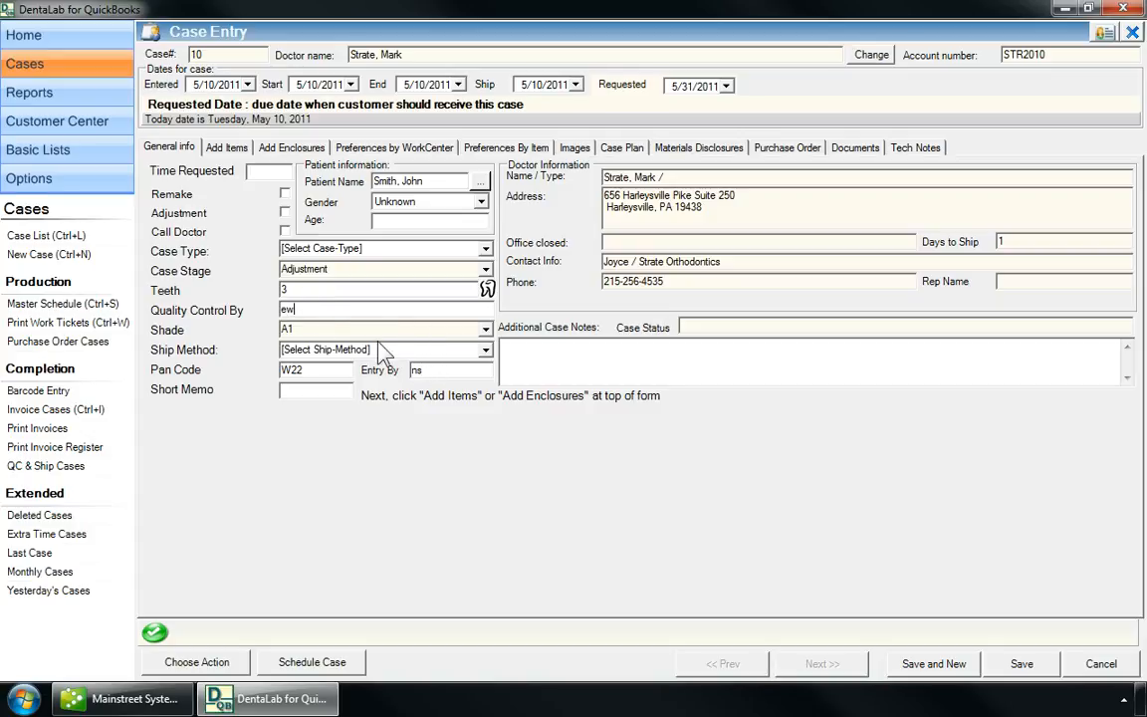
{"action": "left_click", "coordinate": [485, 349]}
{"action": "left_click", "coordinate": [353, 367]}
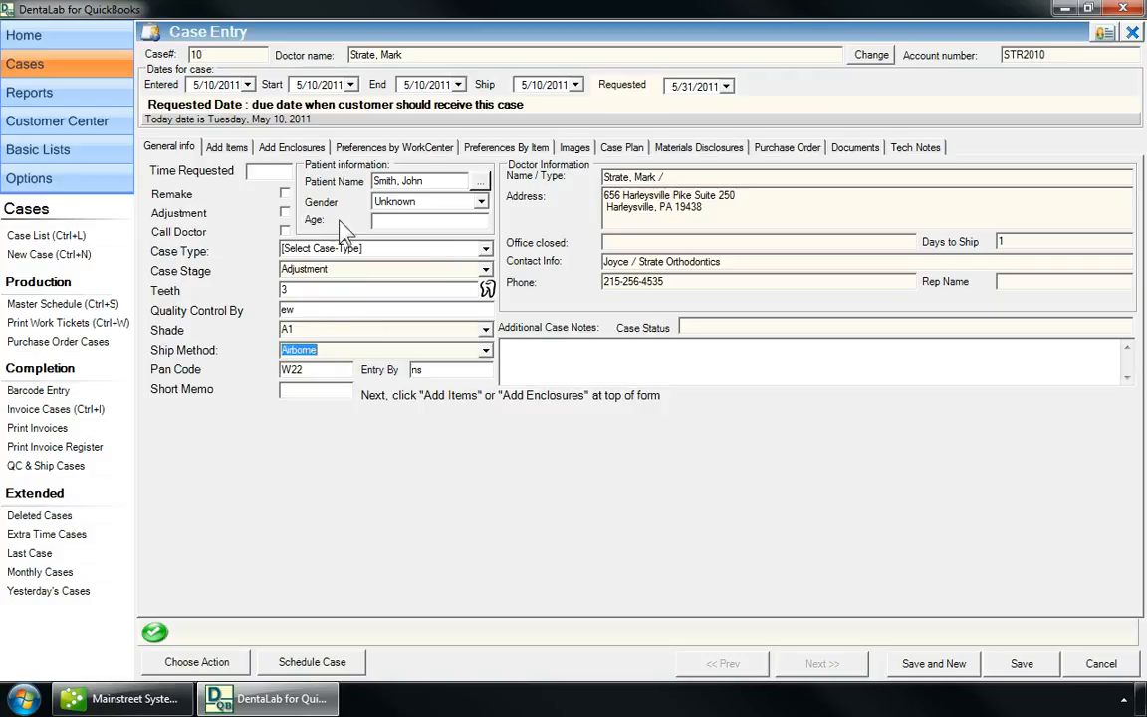
On Add Items, choose 900:CAST GOLD CROWN for Crown/Bridge with 4 days.
{"action": "left_click", "coordinate": [236, 153]}
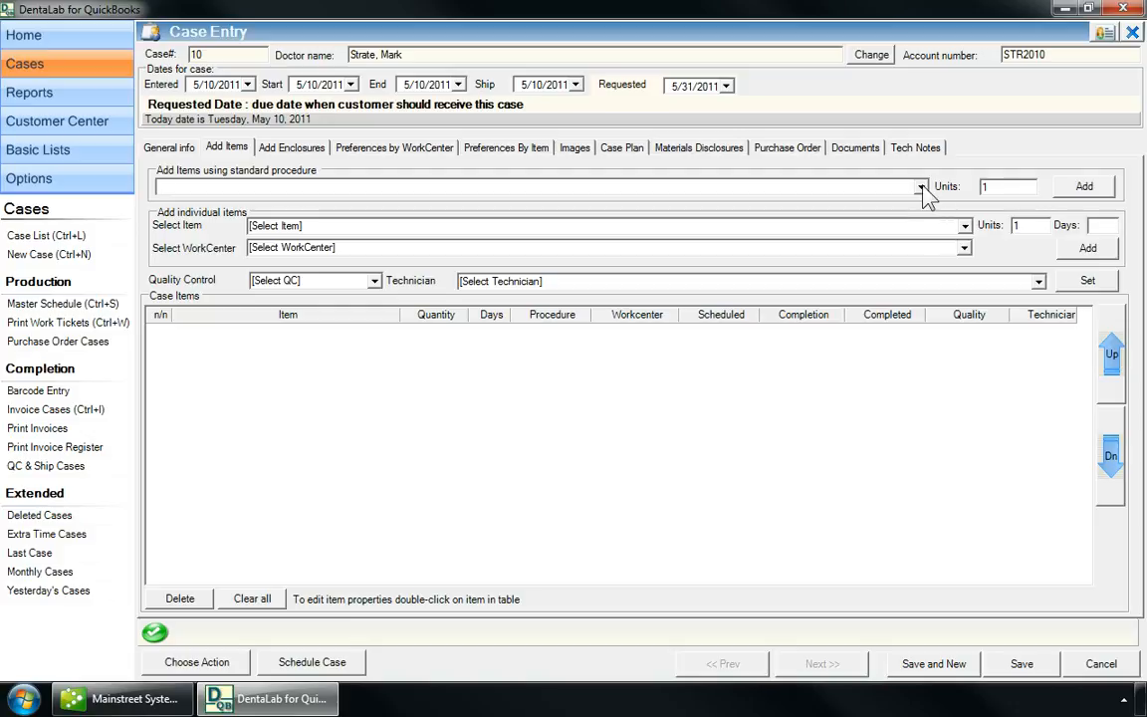
{"action": "left_click", "coordinate": [964, 226]}
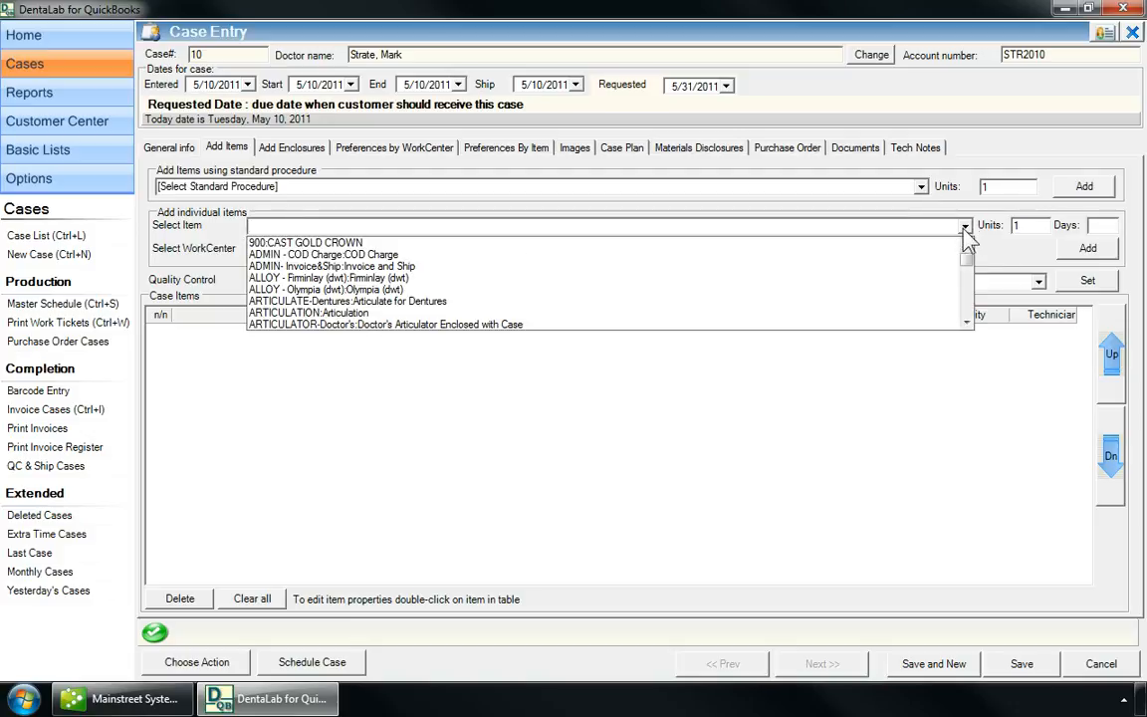
{"action": "left_click", "coordinate": [882, 242]}
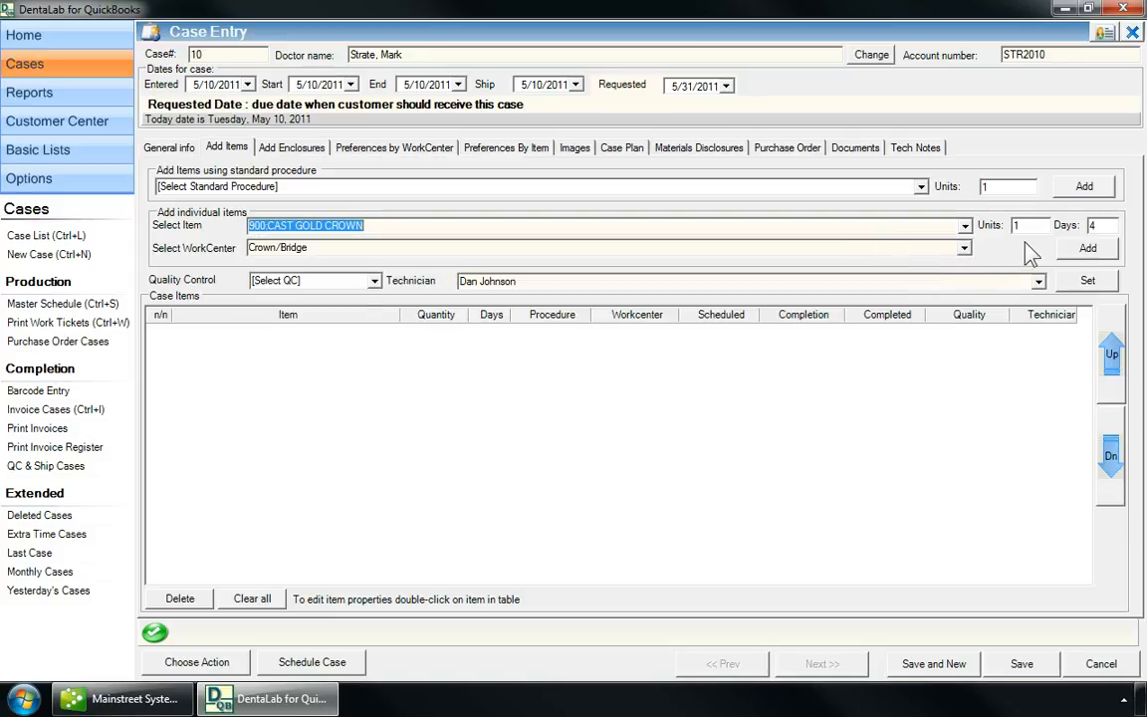
{"action": "left_click", "coordinate": [1100, 227]}
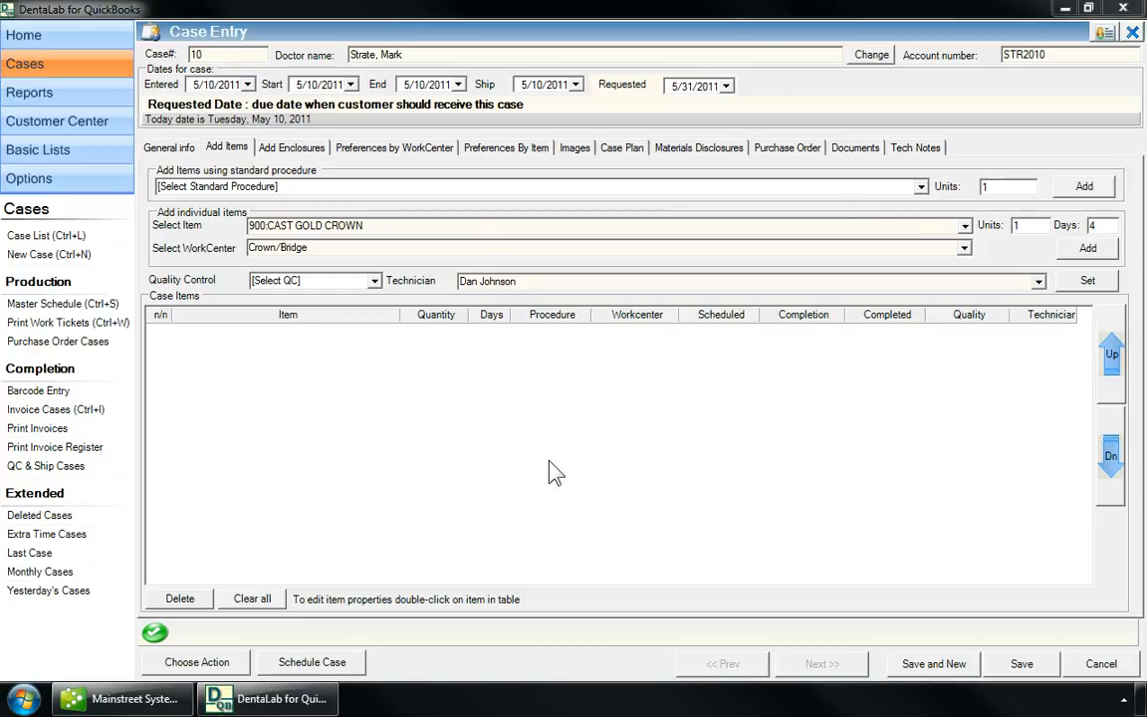
{"action": "left_click", "coordinate": [921, 187]}
Add the Bridge- Maryland procedure's items and the 900 CAST GOLD CROWN under Crown/Bridge.
{"action": "left_click", "coordinate": [891, 204]}
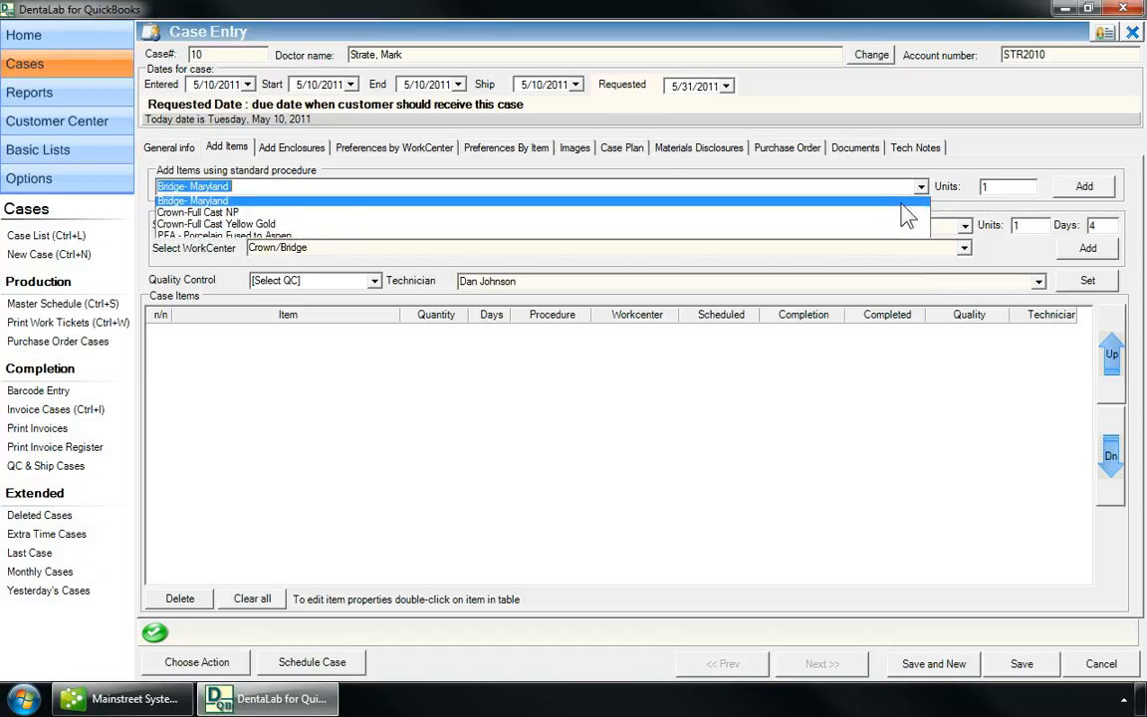
{"action": "left_click", "coordinate": [1080, 193]}
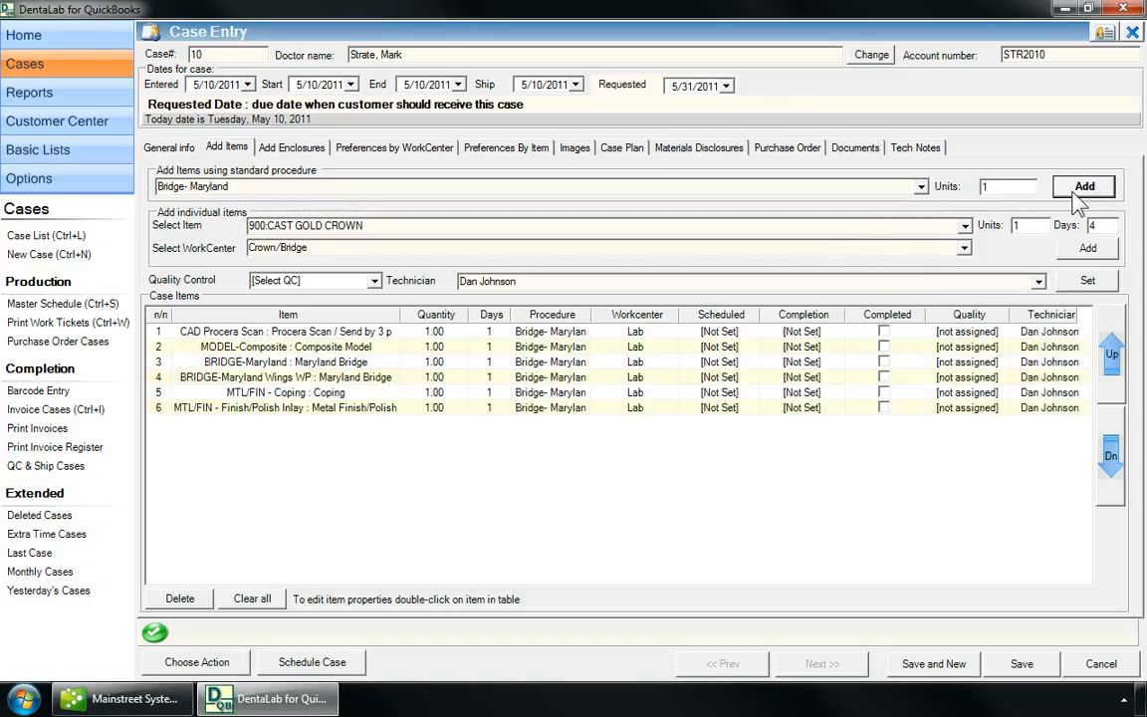
{"action": "left_click", "coordinate": [962, 249]}
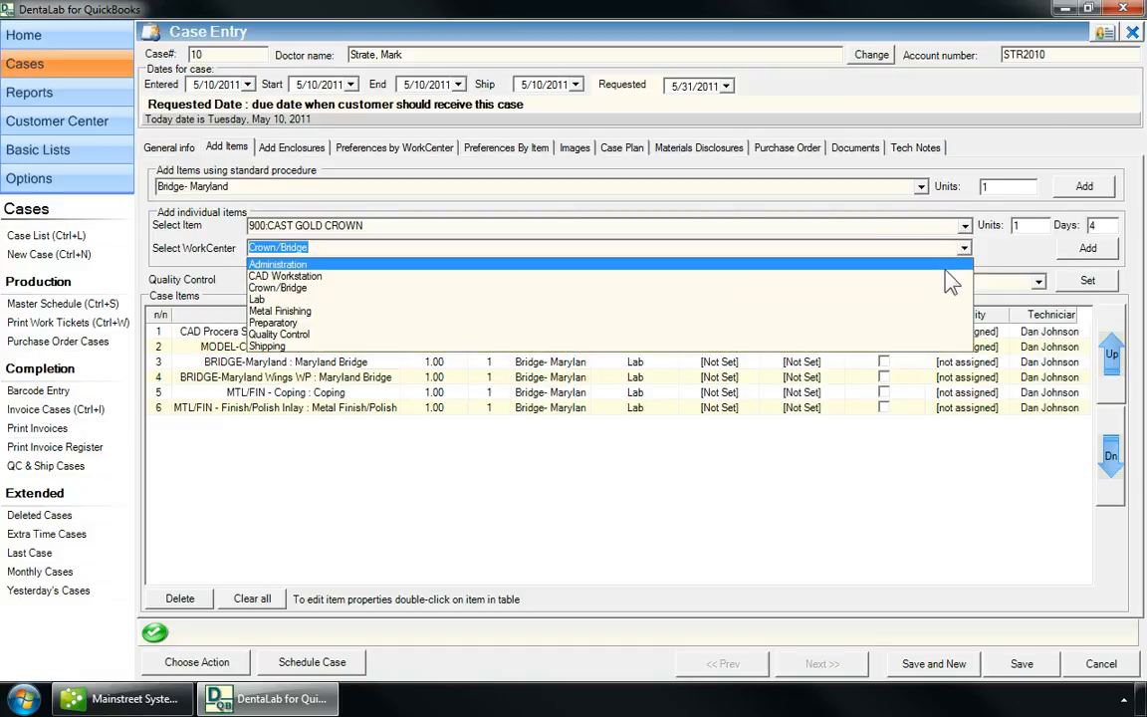
{"action": "left_click", "coordinate": [935, 287]}
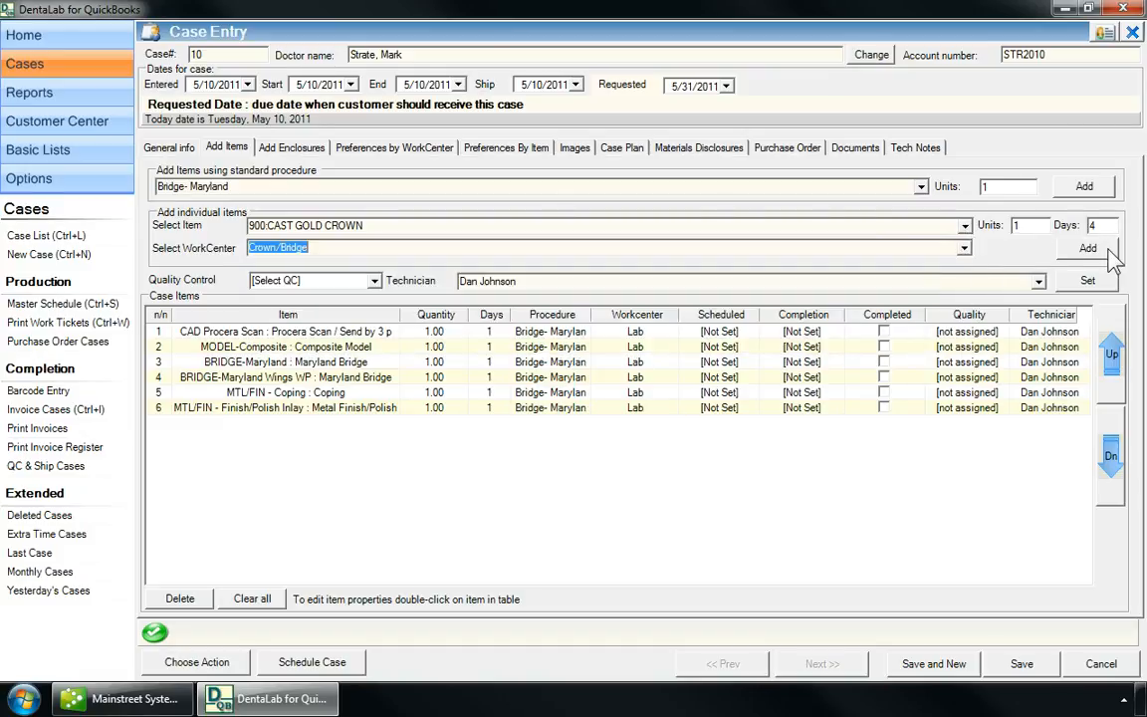
{"action": "left_click", "coordinate": [1093, 251]}
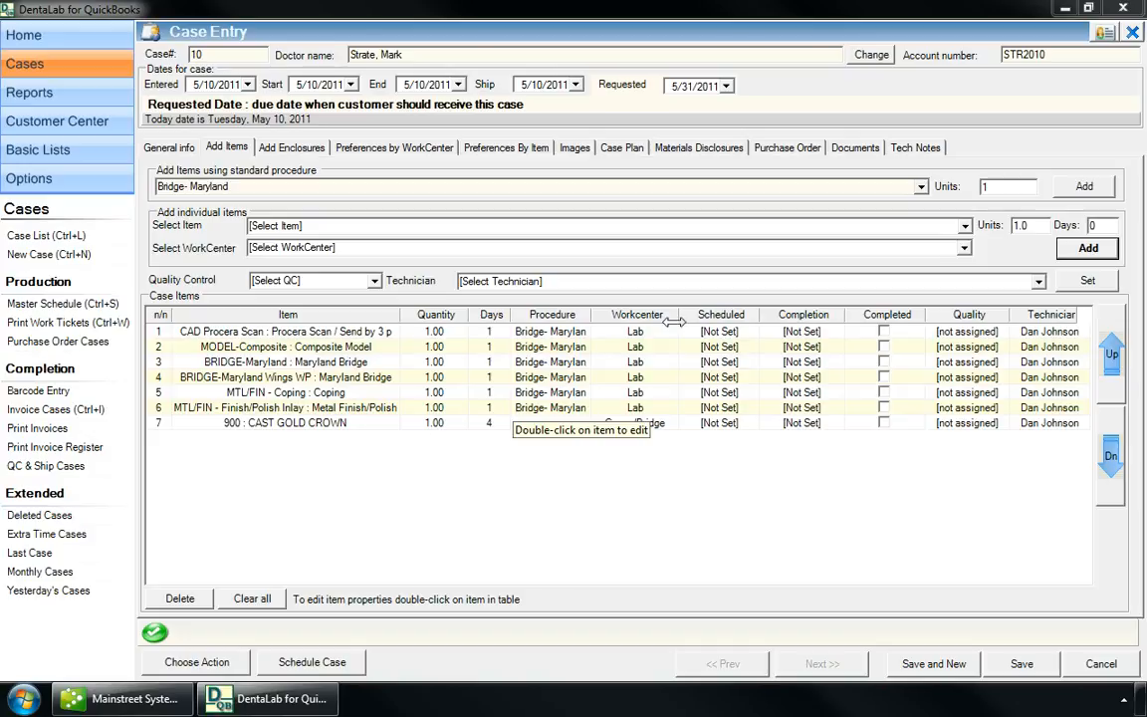
Add the ADMIN - Invoice&Ship and ARTICULATE-Dentures items to the case.
{"action": "left_click", "coordinate": [965, 227]}
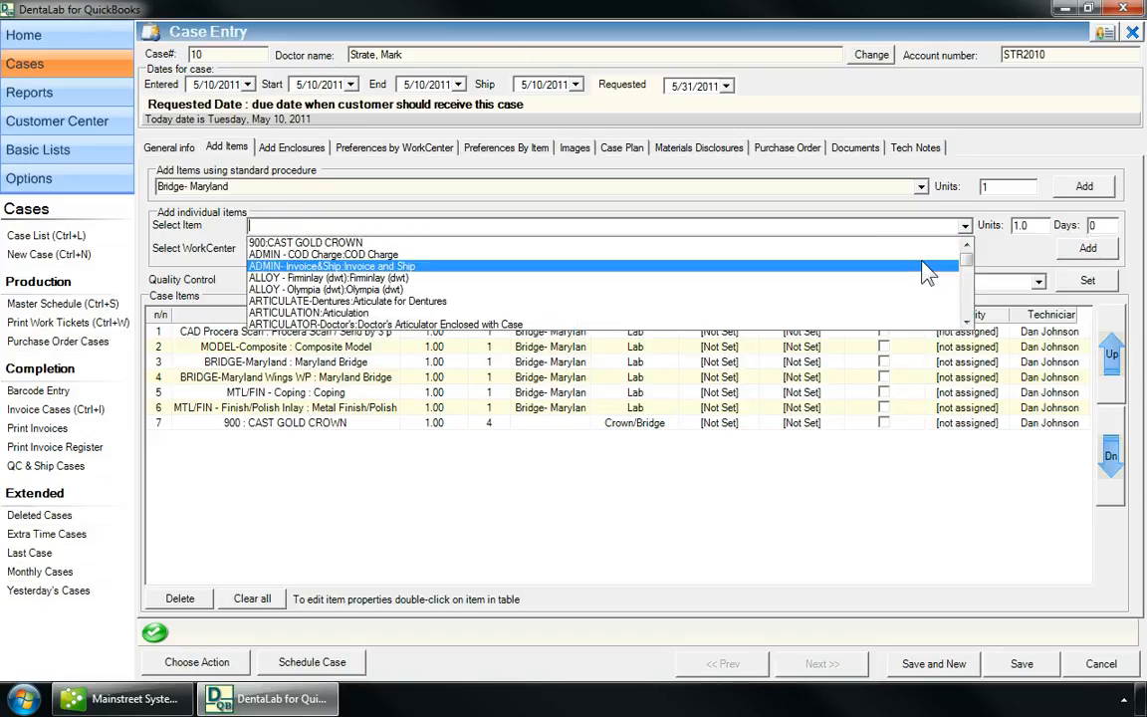
{"action": "left_click", "coordinate": [857, 267]}
{"action": "left_click", "coordinate": [1088, 248]}
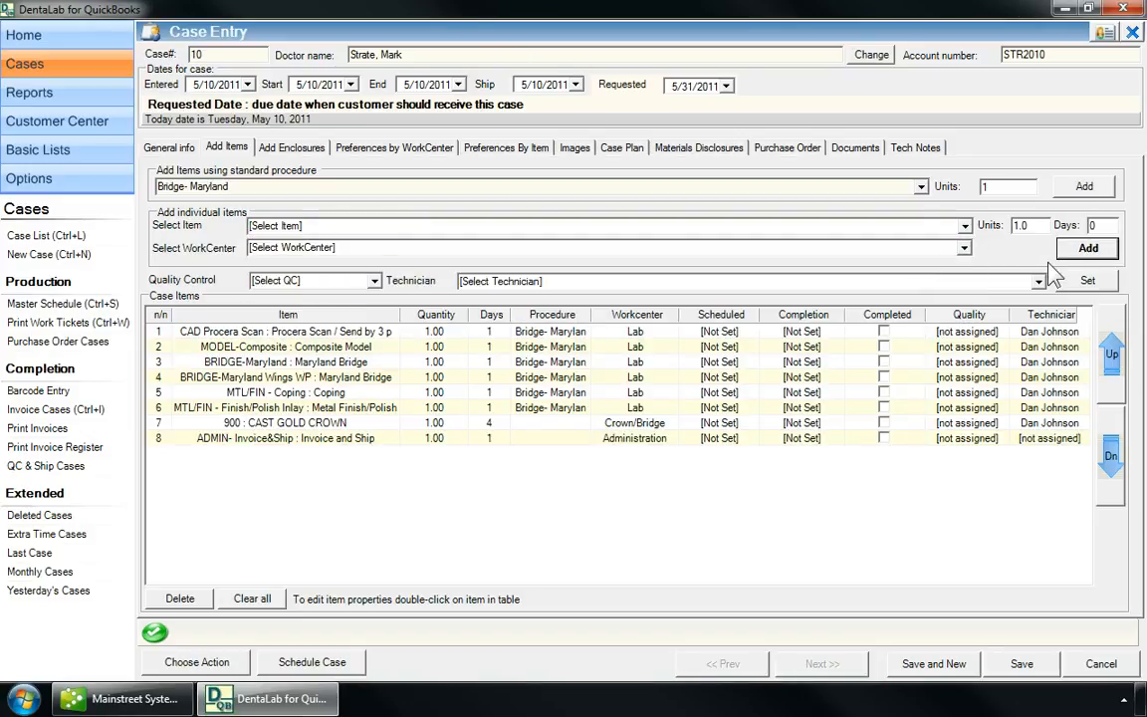
{"action": "left_click", "coordinate": [966, 229]}
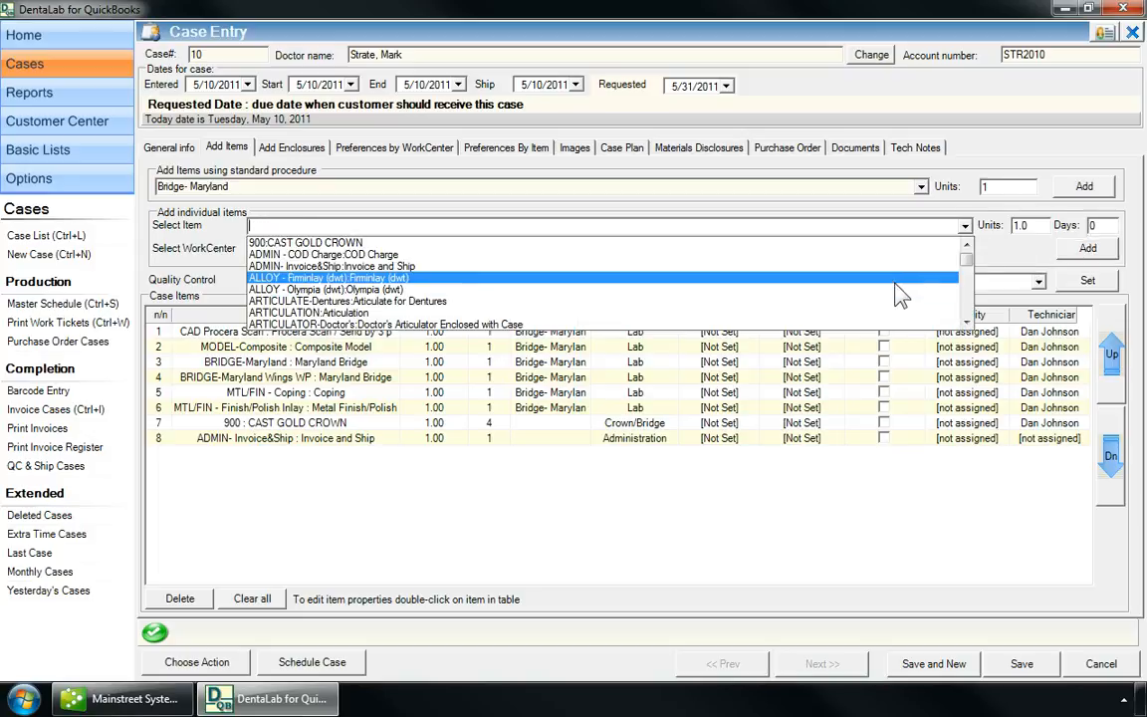
{"action": "left_click", "coordinate": [889, 303]}
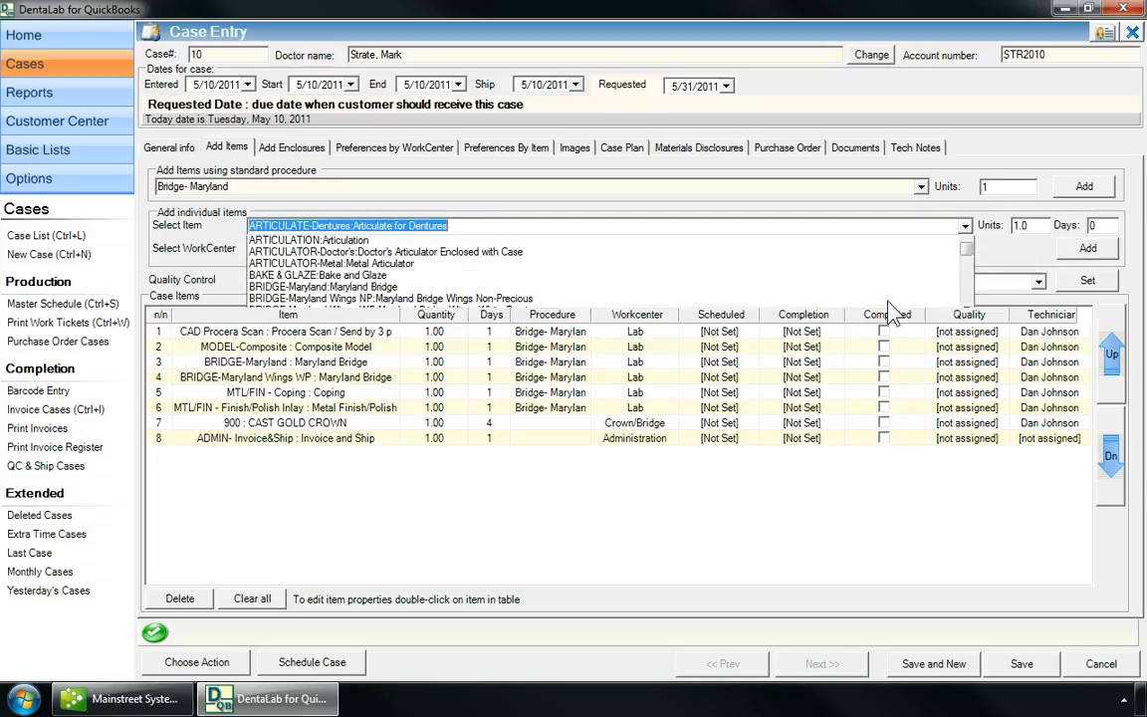
{"action": "left_click", "coordinate": [1070, 253]}
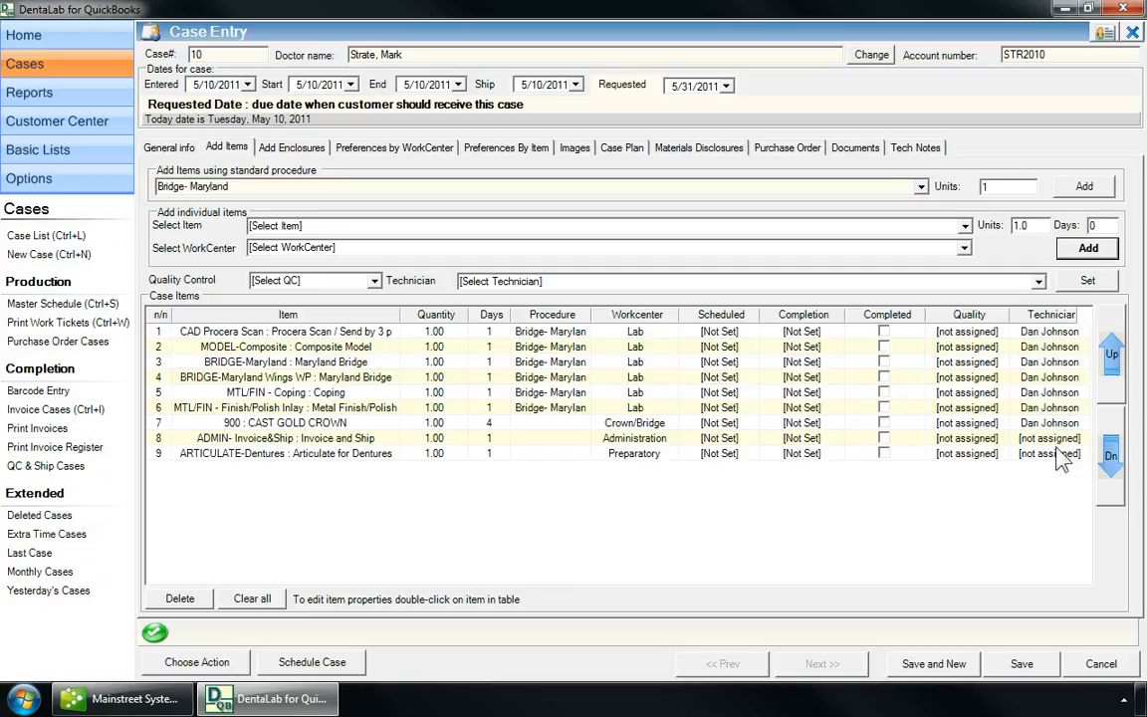
Move ADMIN Invoice&Ship down one place, delete ARTICULATE-Dentures, and select the CAST GOLD CROWN row.
{"action": "left_click", "coordinate": [956, 438]}
{"action": "left_click", "coordinate": [1110, 456]}
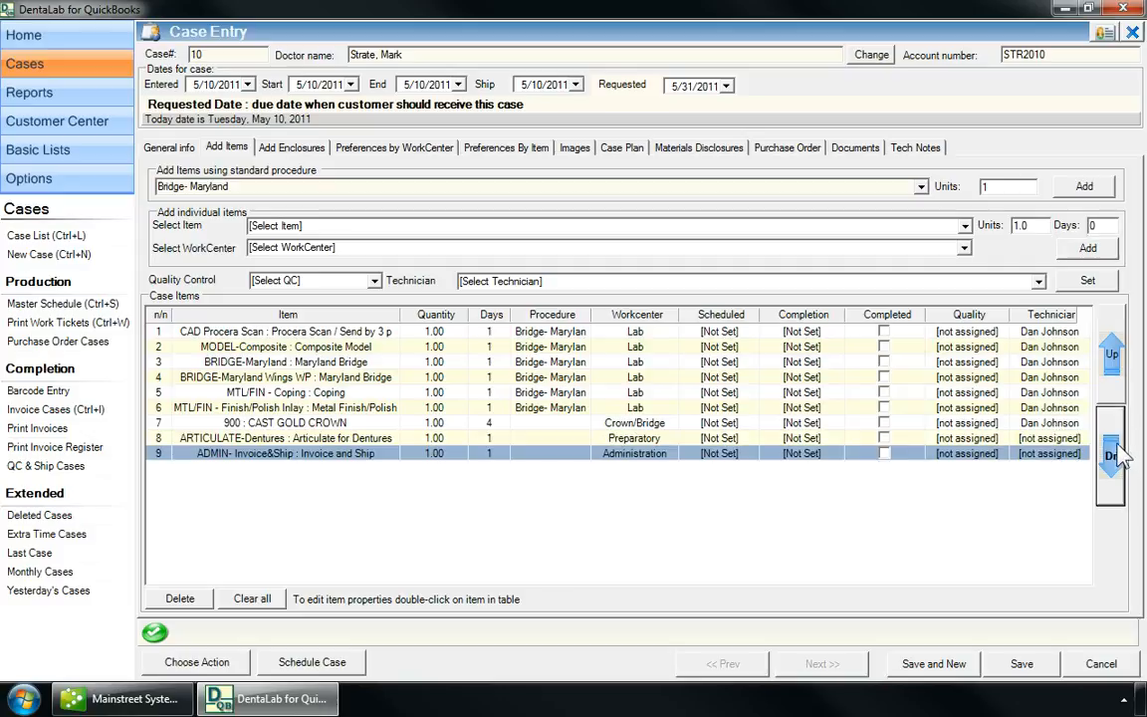
{"action": "left_click", "coordinate": [279, 438]}
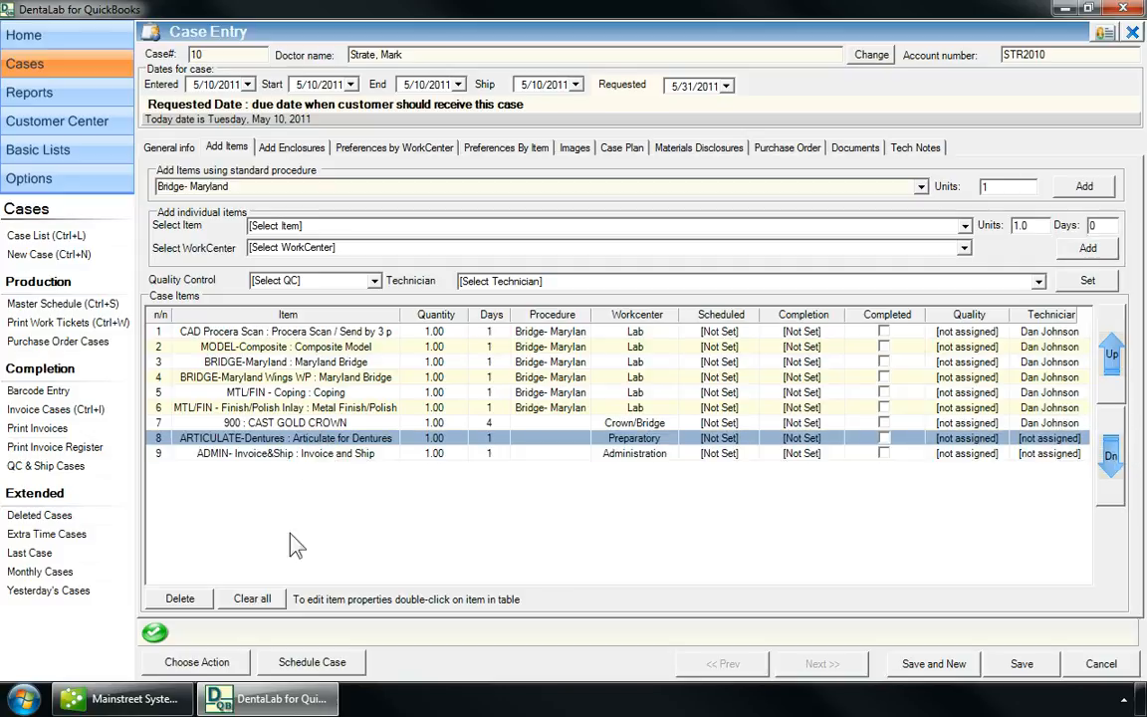
{"action": "left_click", "coordinate": [179, 599]}
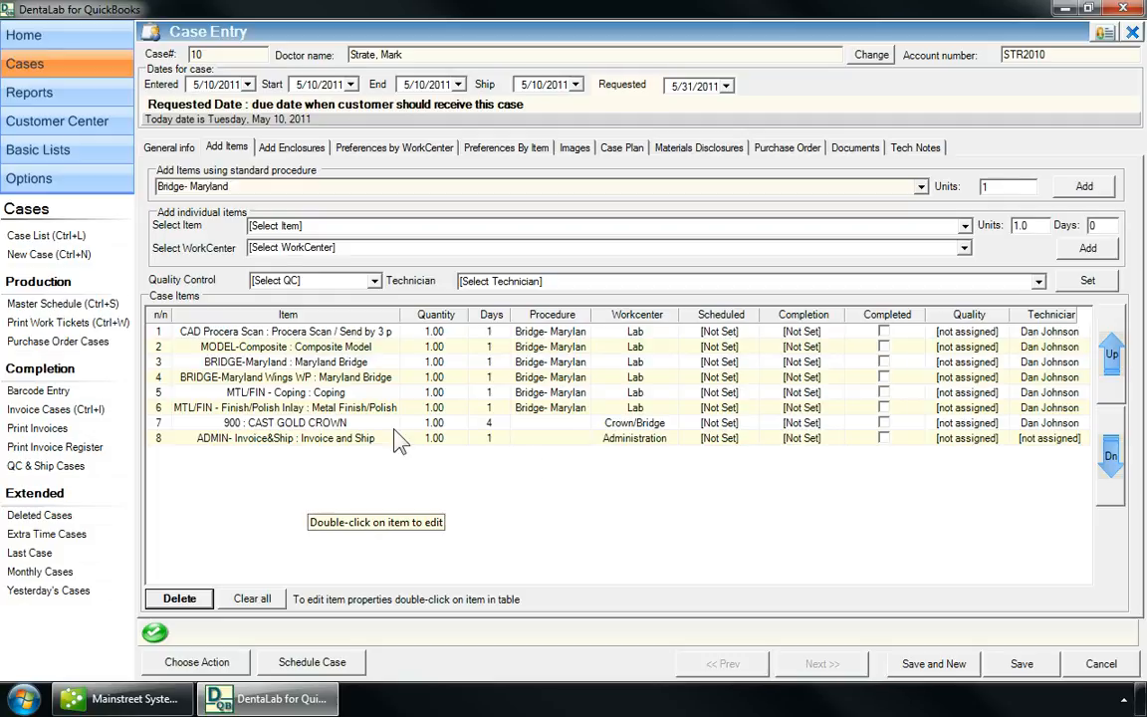
{"action": "left_click", "coordinate": [375, 426]}
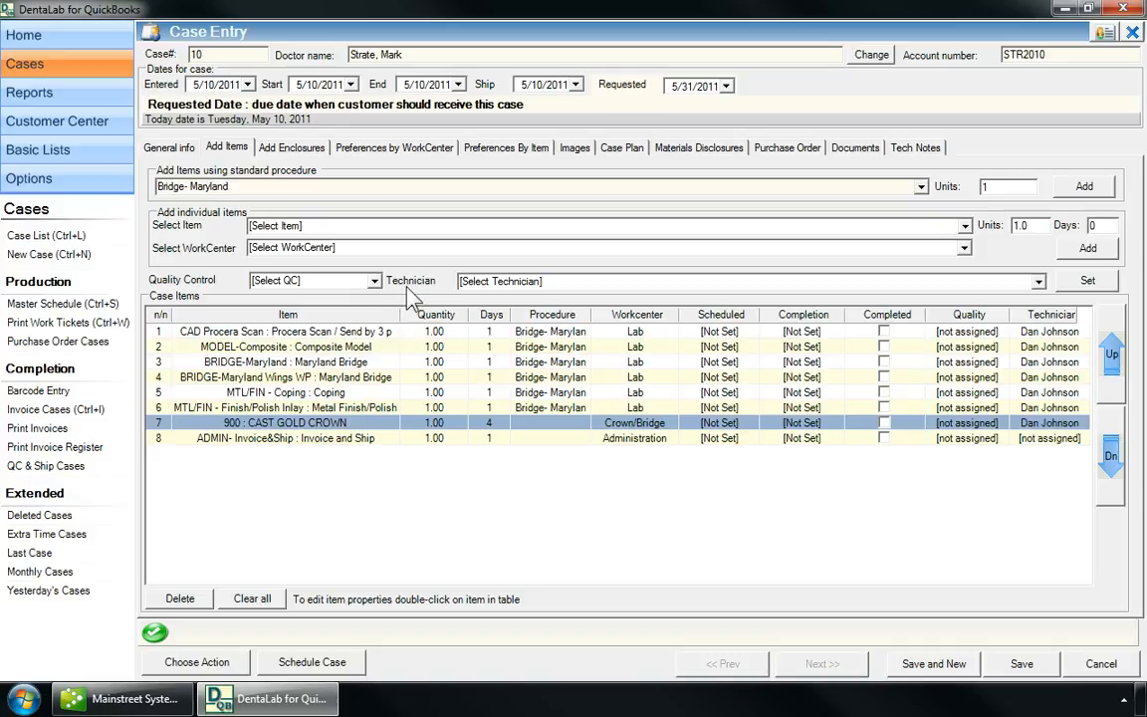
Give the crown row quality check Bubbles and another technician, then schedule the production dates.
{"action": "left_click", "coordinate": [370, 281]}
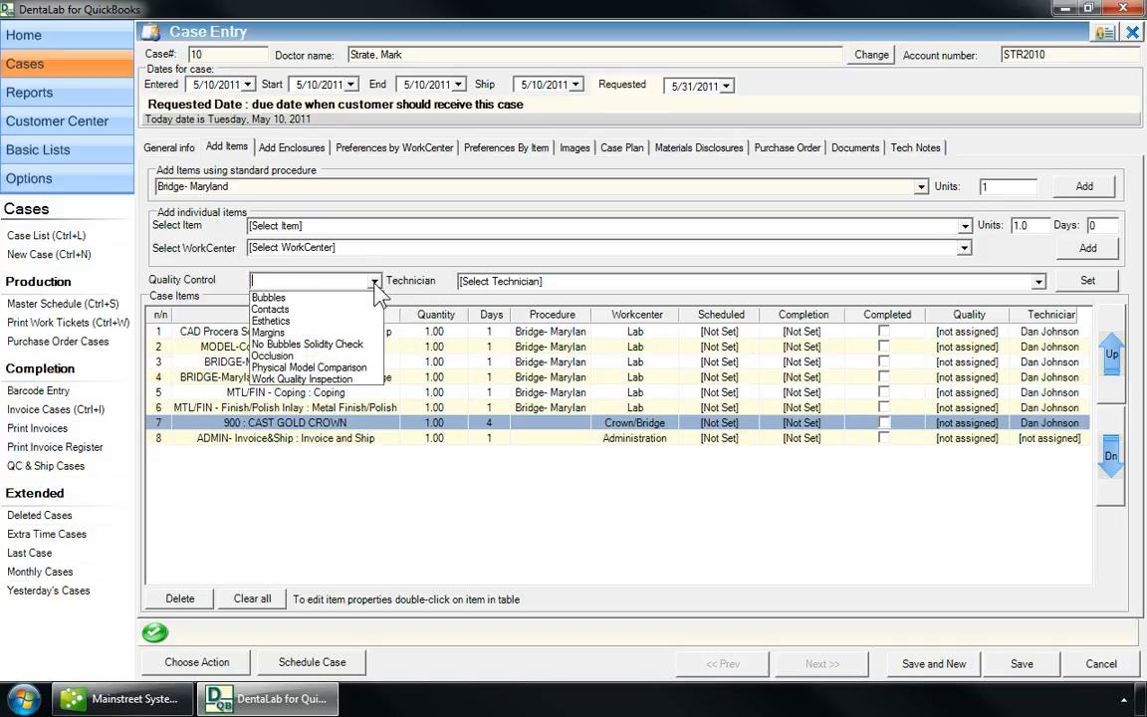
{"action": "left_click", "coordinate": [350, 298]}
{"action": "left_click", "coordinate": [1039, 282]}
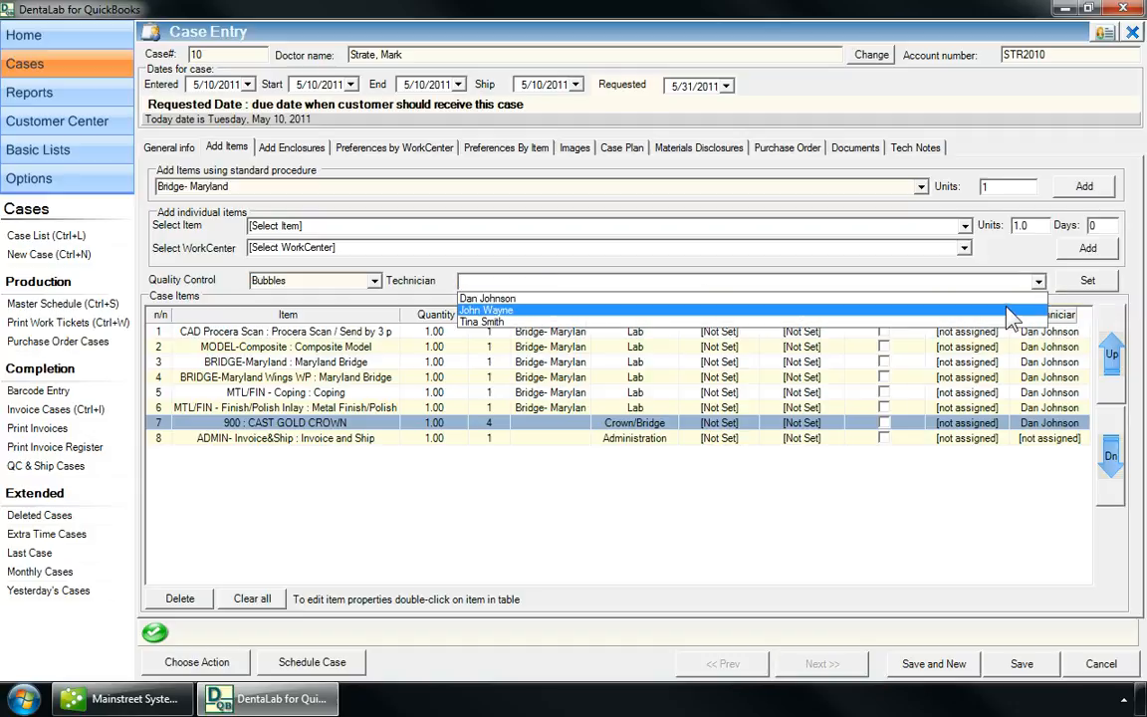
{"action": "left_click", "coordinate": [1013, 308]}
{"action": "left_click", "coordinate": [1088, 282]}
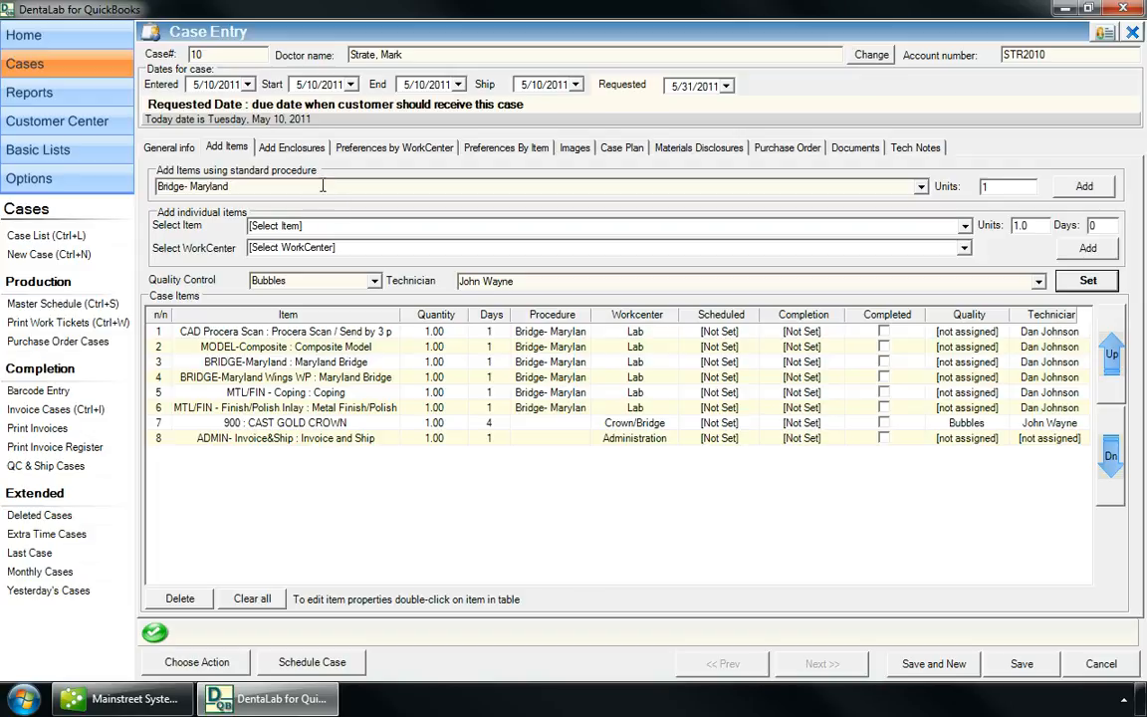
{"action": "left_click", "coordinate": [332, 665]}
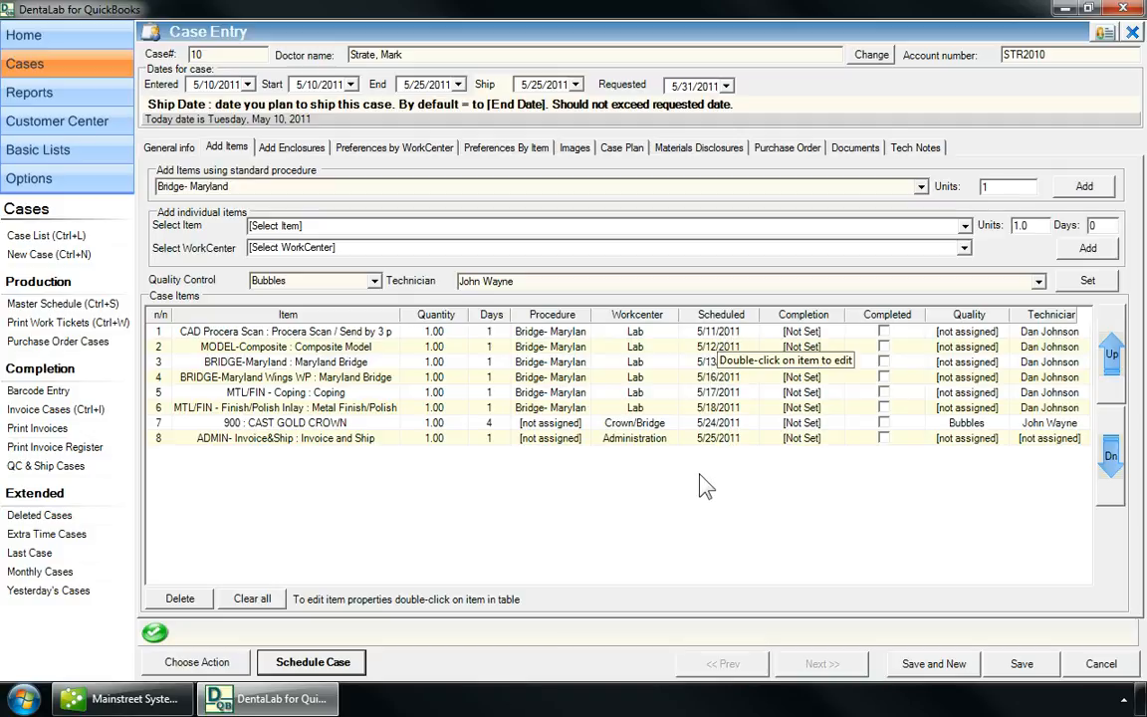
{"action": "left_click", "coordinate": [621, 529]}
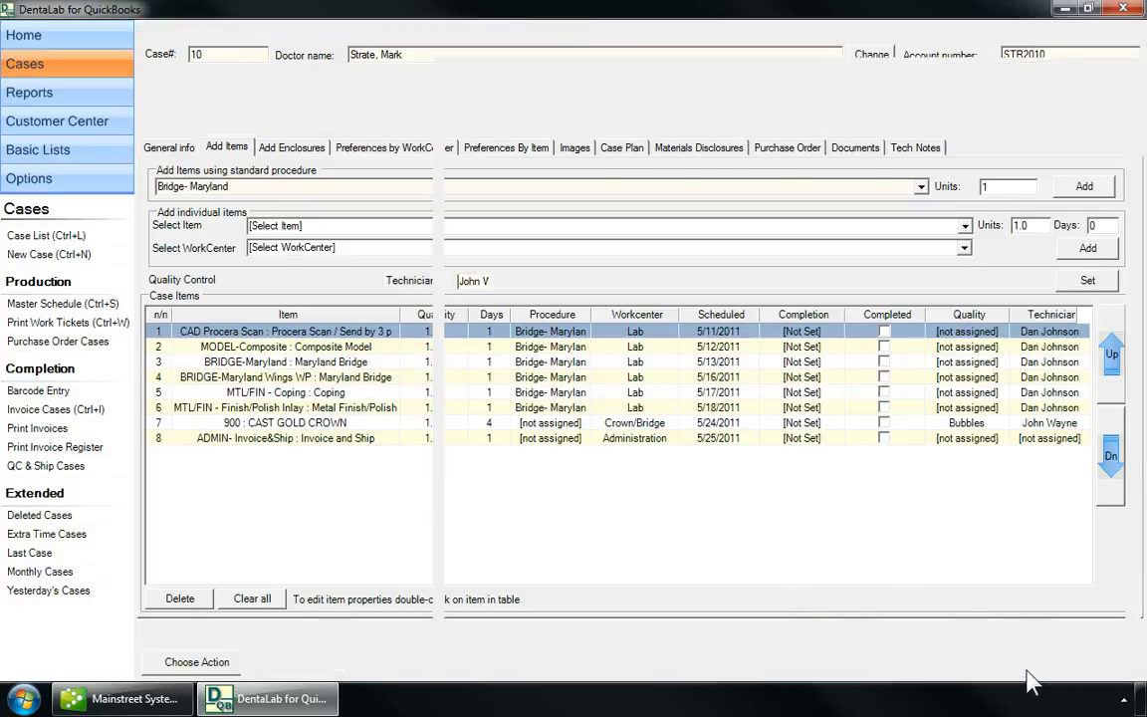
Save the current case, then reopen case 10 and show its items.
{"action": "left_click", "coordinate": [1025, 669]}
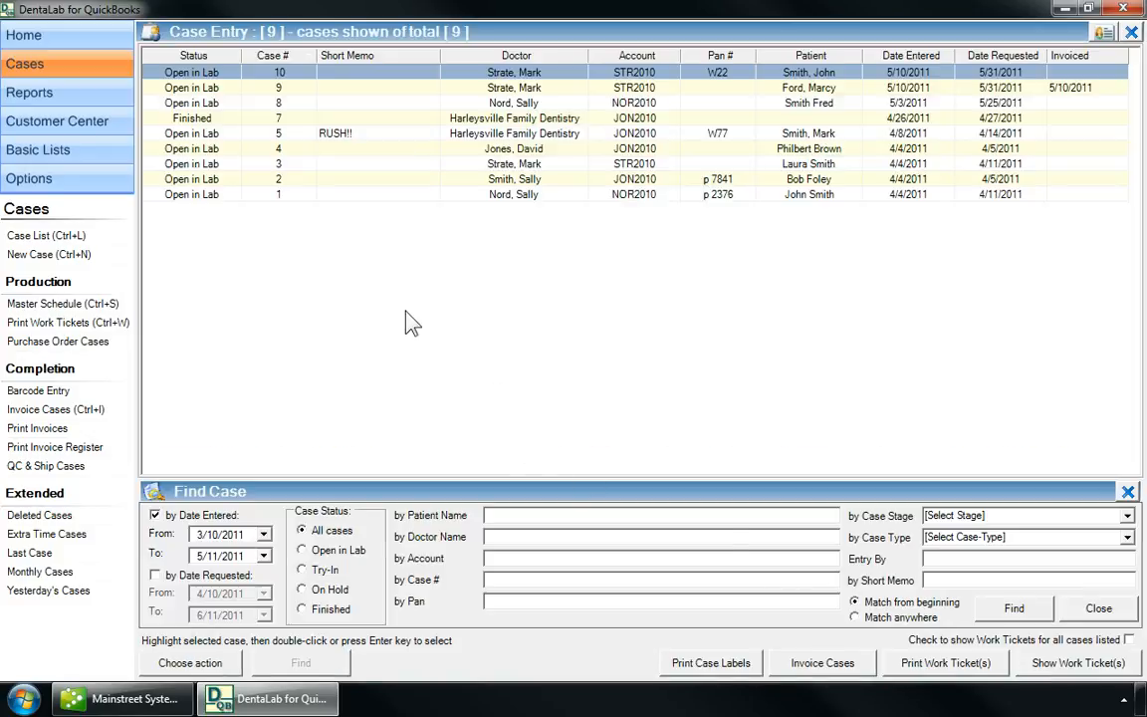
{"action": "double_click", "coordinate": [223, 74]}
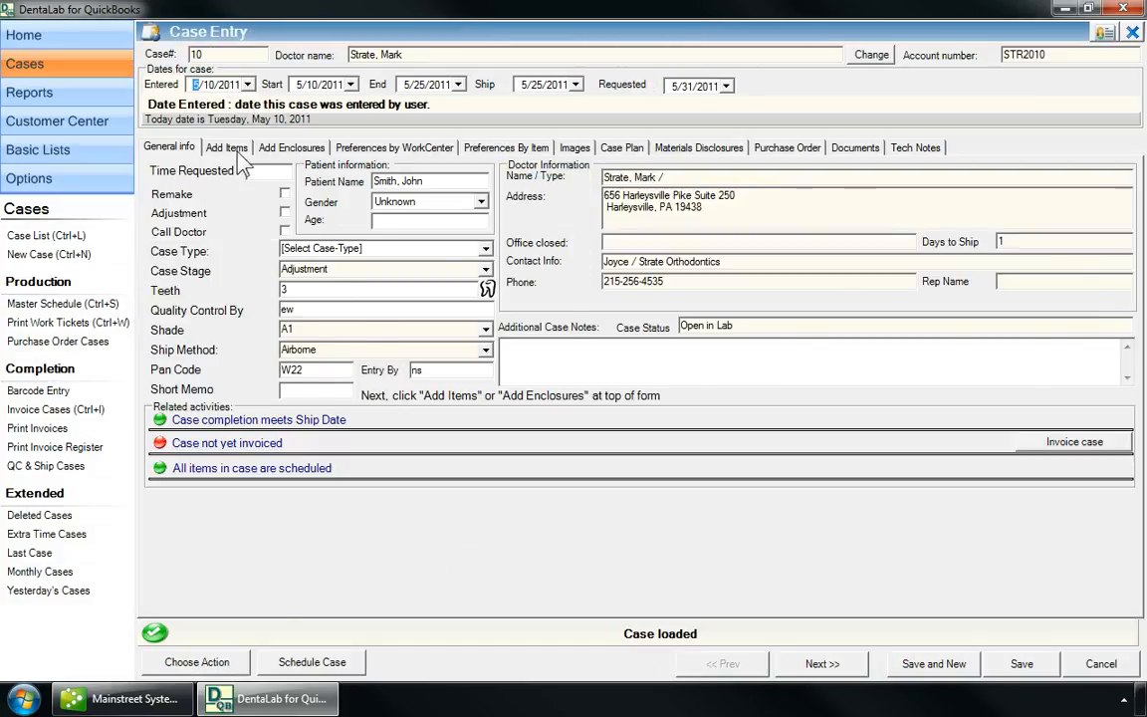
{"action": "left_click", "coordinate": [221, 146]}
Schedule the CAD Procera Scan for 5/12/2011 and push the following items later.
{"action": "double_click", "coordinate": [387, 333]}
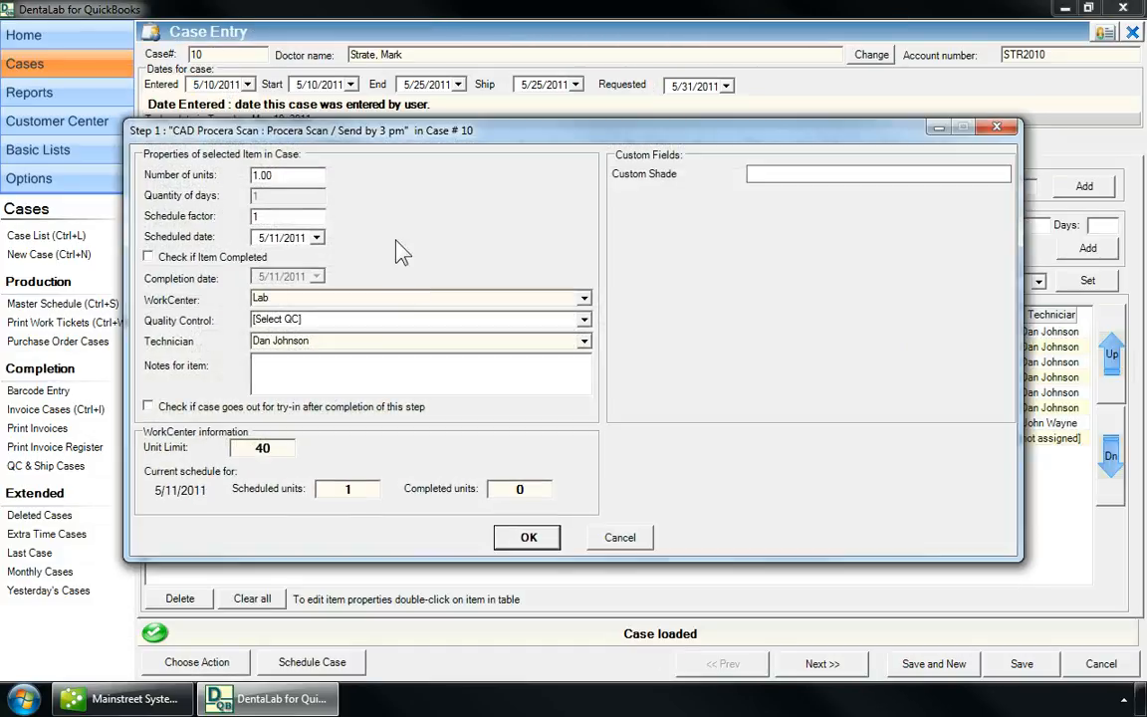
{"action": "left_click", "coordinate": [316, 237]}
{"action": "left_click", "coordinate": [356, 322]}
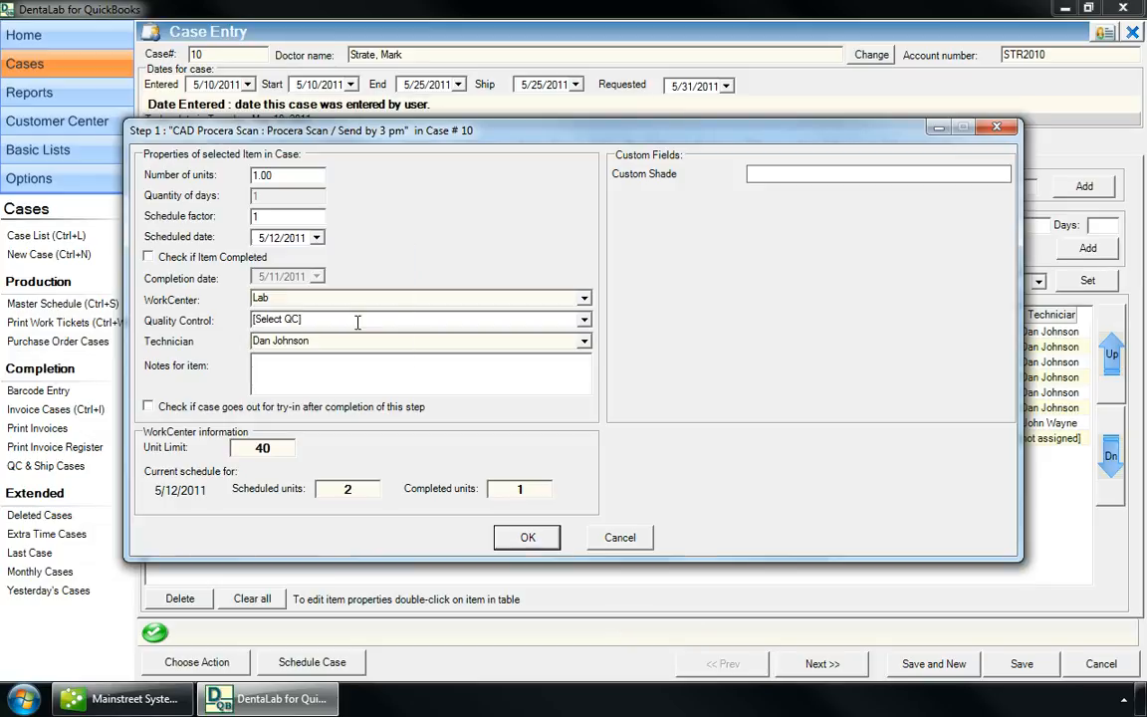
{"action": "left_click", "coordinate": [526, 538]}
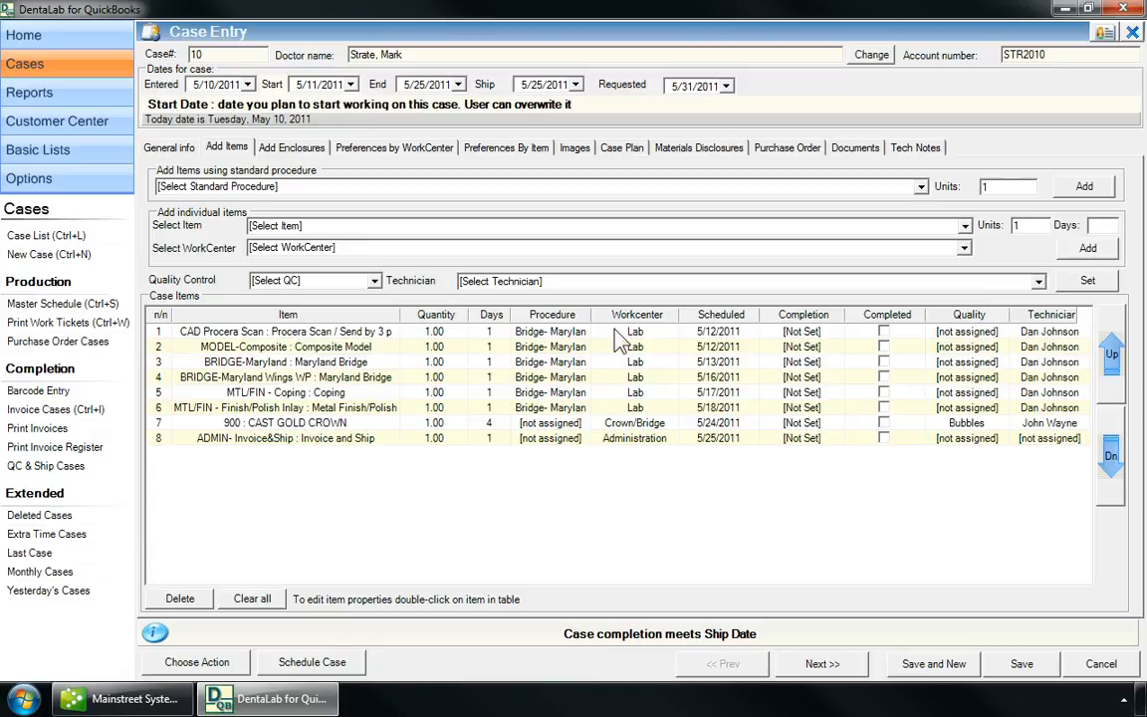
{"action": "right_click", "coordinate": [620, 336]}
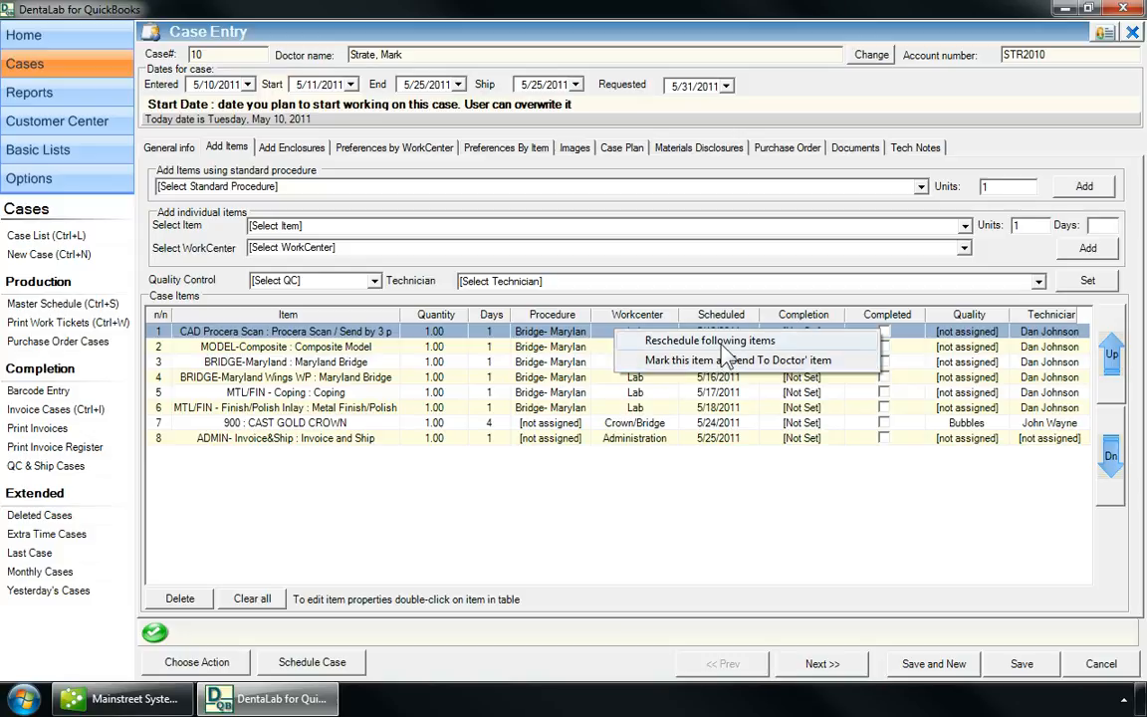
{"action": "left_click", "coordinate": [724, 342]}
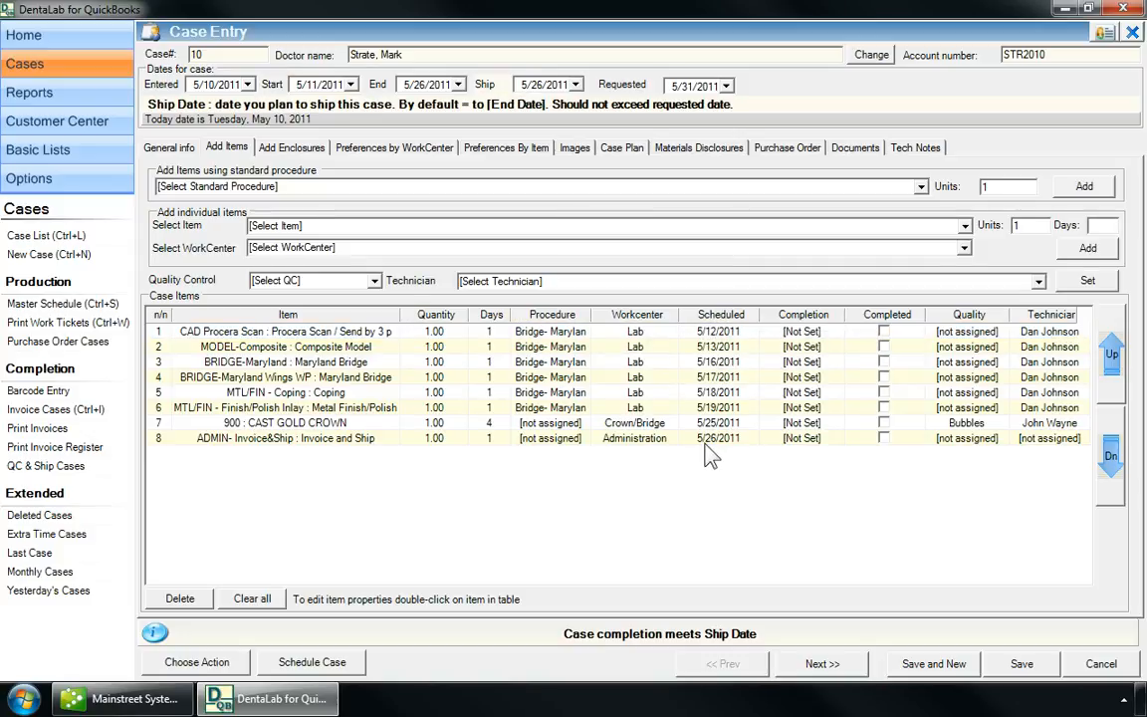
Save the rescheduled case 10 and return to the case list.
{"action": "left_click", "coordinate": [1026, 665]}
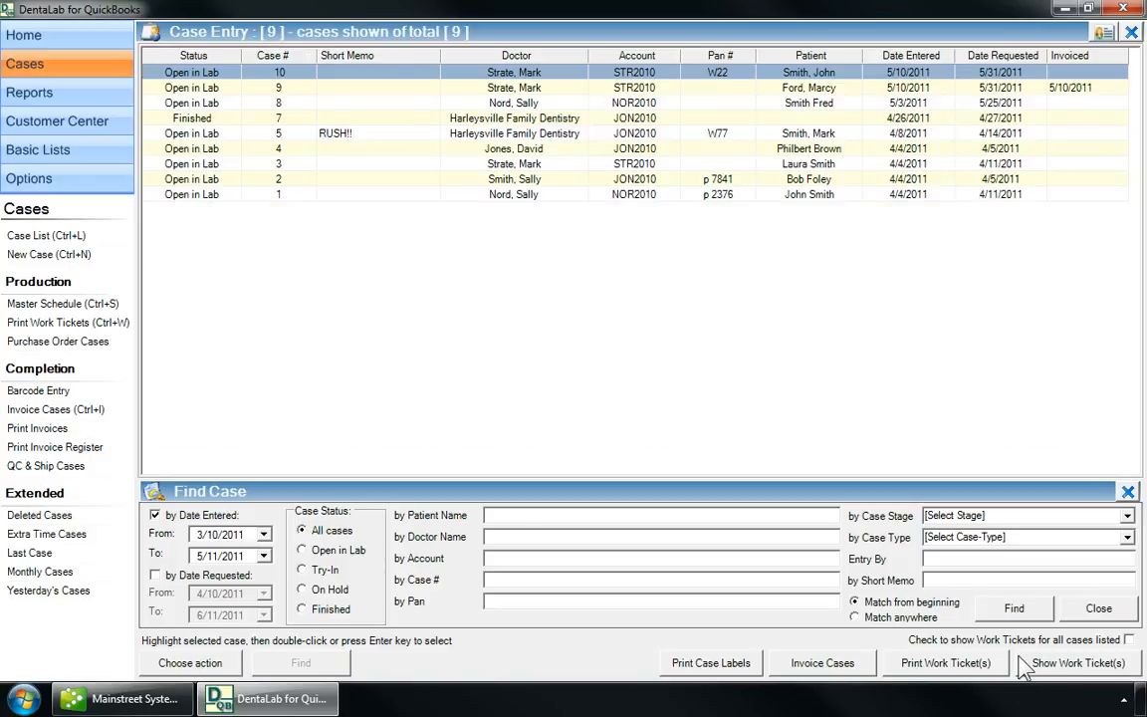
{"action": "right_click", "coordinate": [251, 74]}
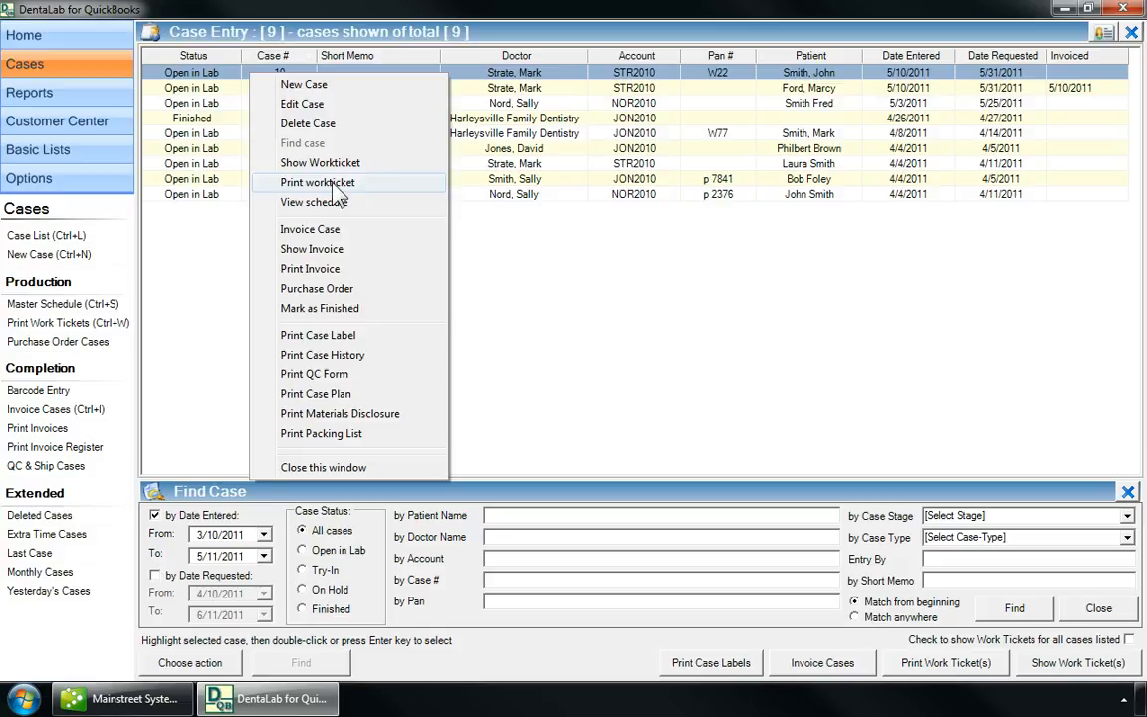
{"action": "left_click", "coordinate": [205, 665]}
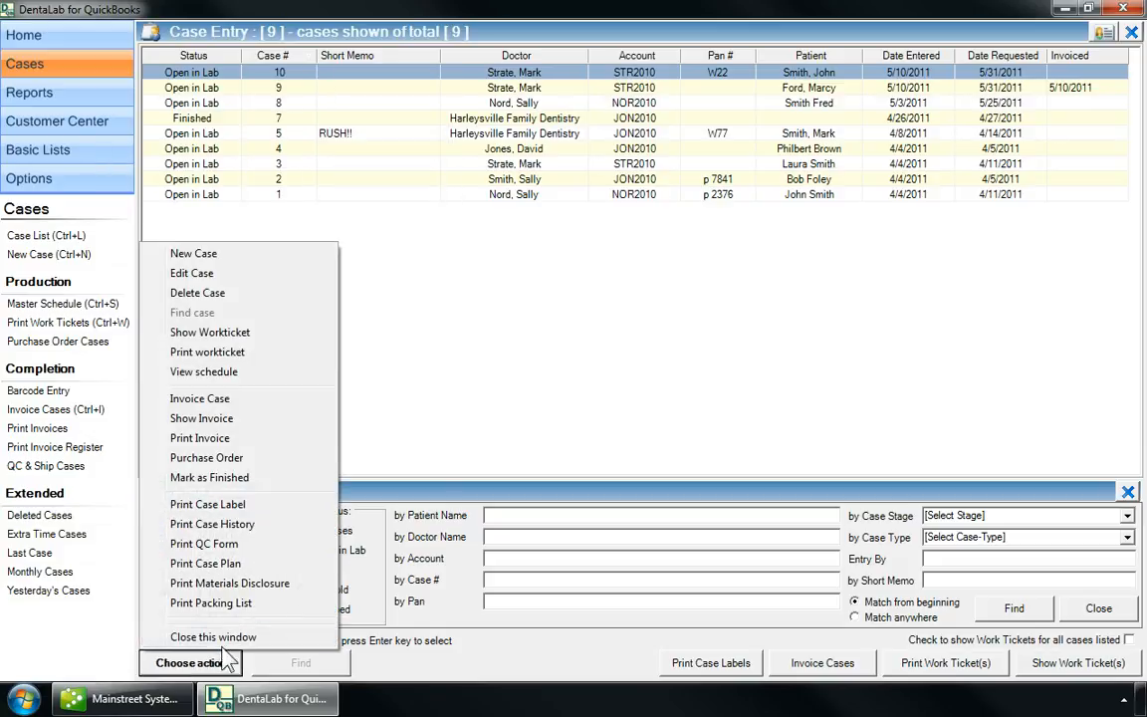
{"action": "left_click", "coordinate": [371, 324]}
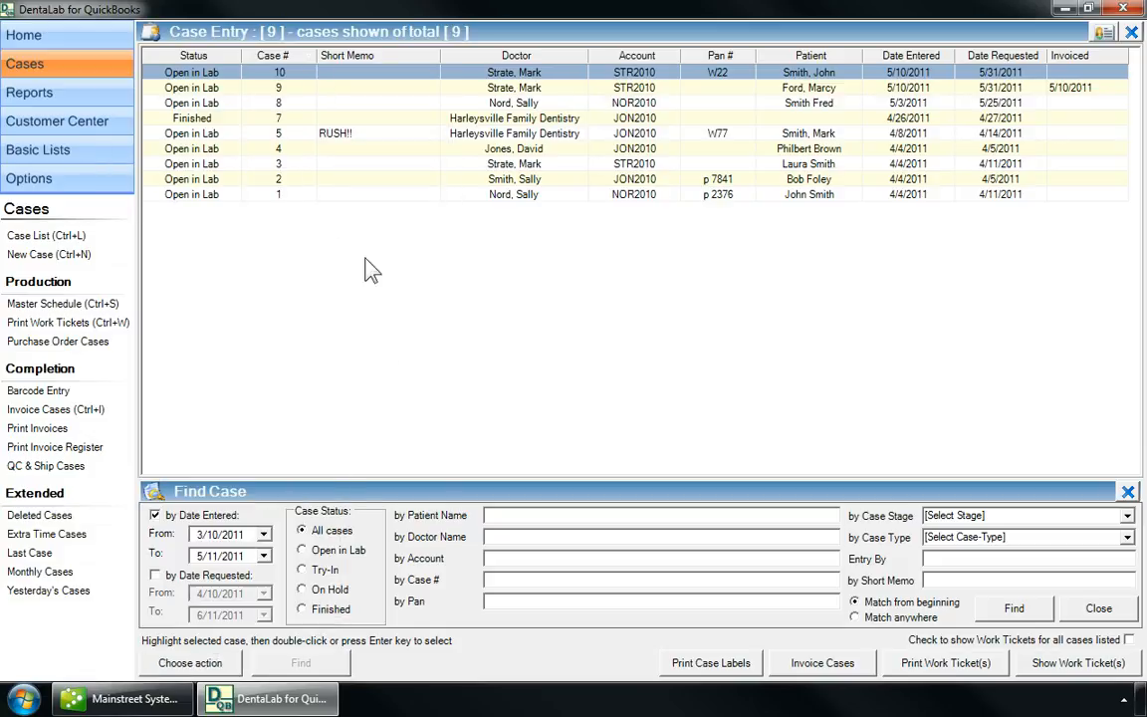
Display case 10's work ticket, then close it.
{"action": "right_click", "coordinate": [248, 75]}
{"action": "left_click", "coordinate": [304, 157]}
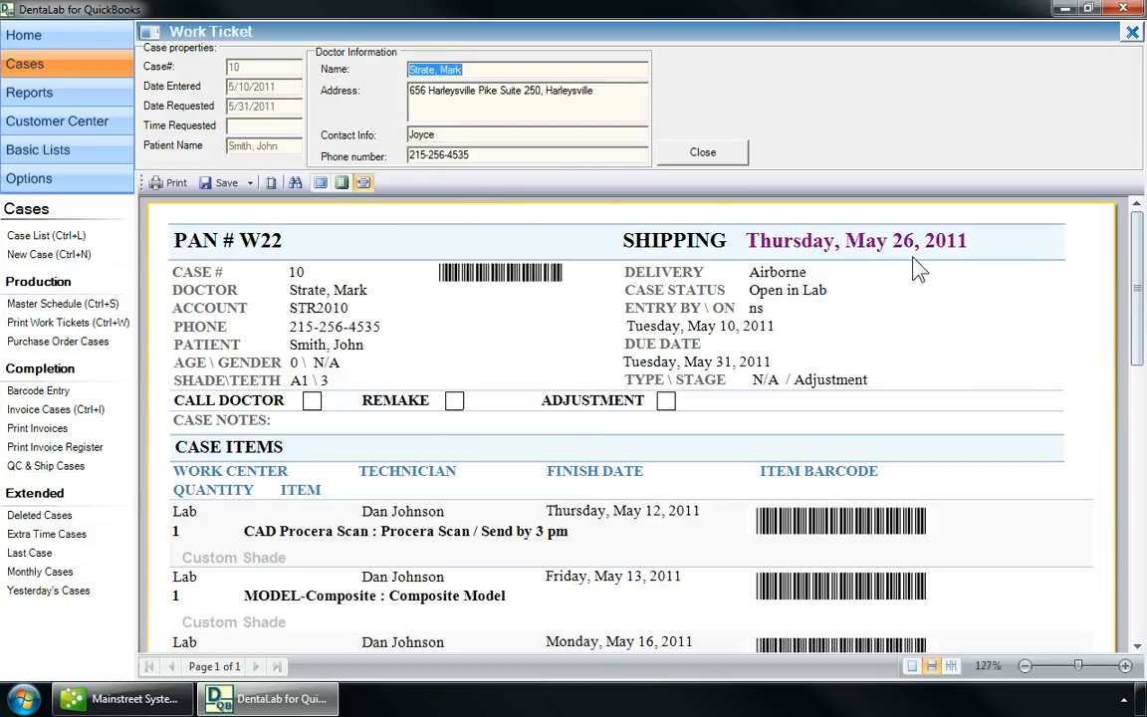
{"action": "left_click", "coordinate": [703, 156]}
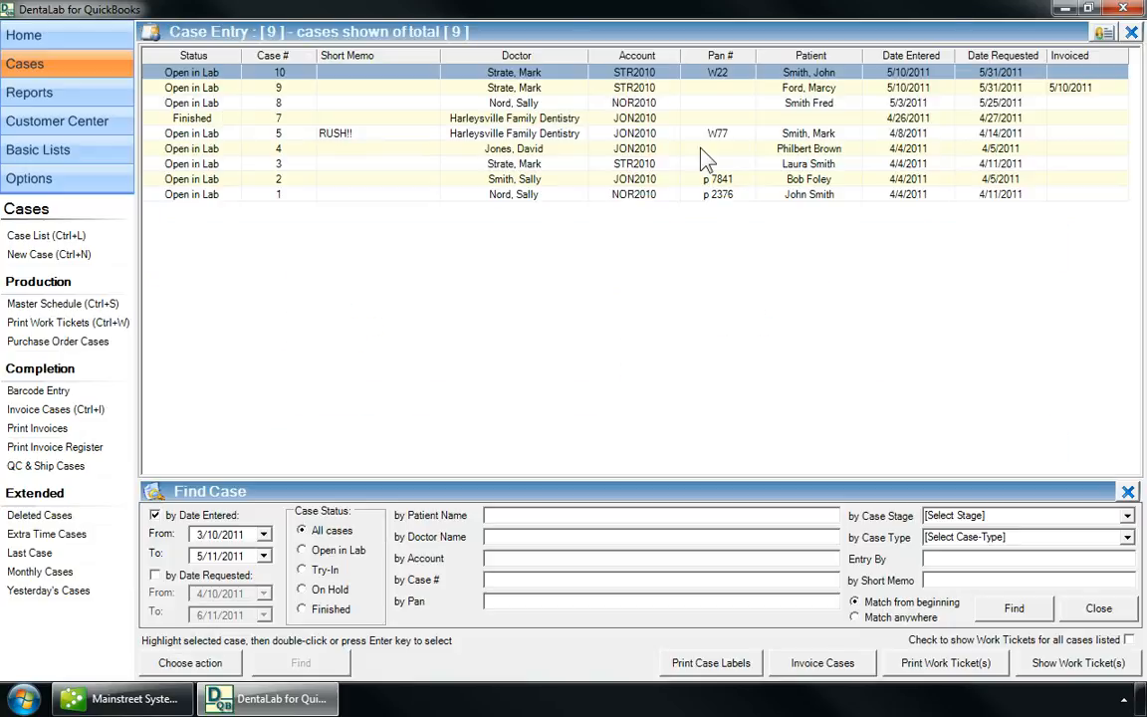
Mark case 10 as finished and create its $255.00 invoice 10DL in QuickBooks.
{"action": "right_click", "coordinate": [250, 76]}
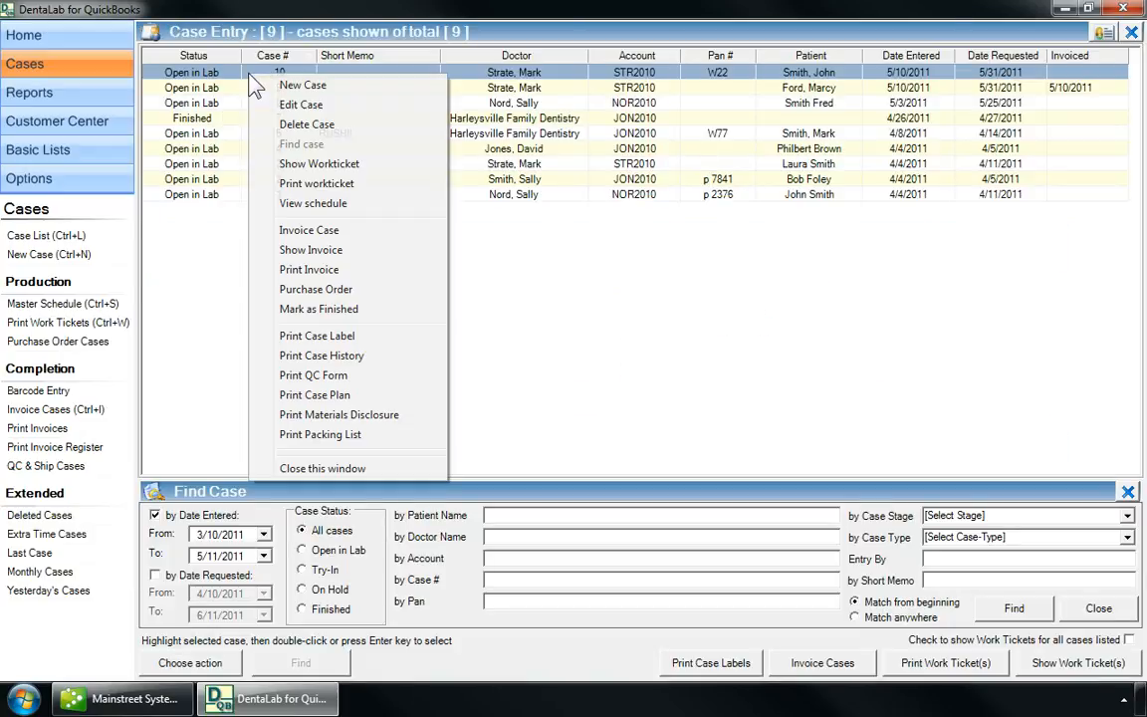
{"action": "left_click", "coordinate": [336, 237]}
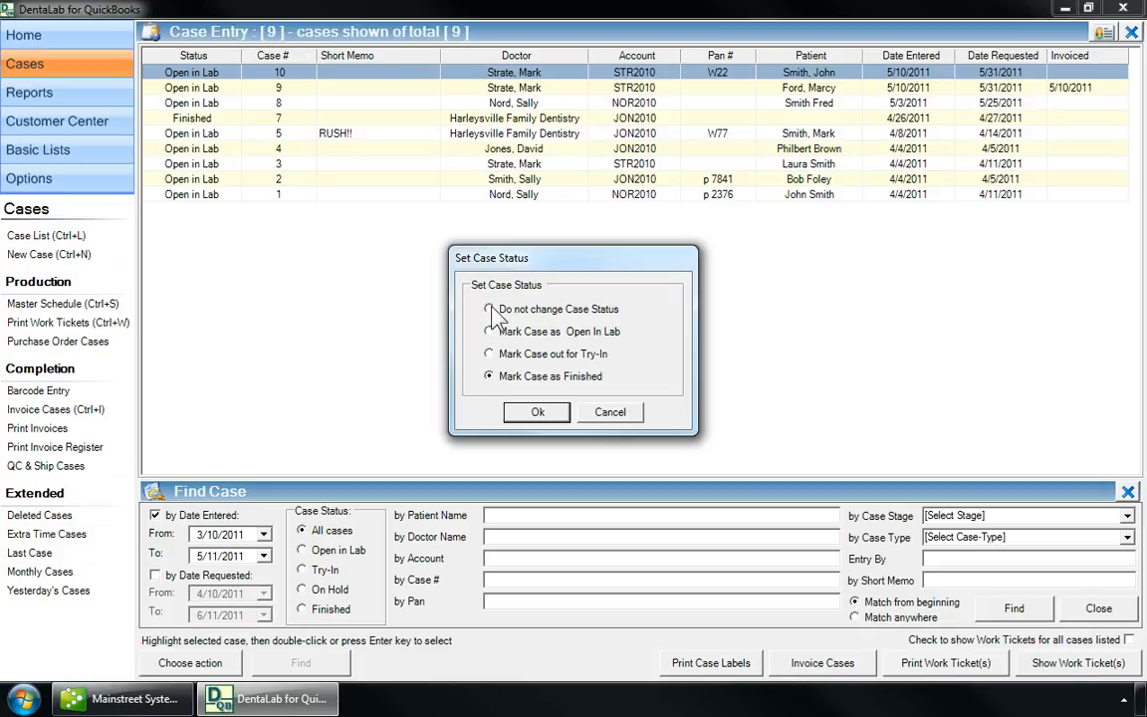
{"action": "left_click", "coordinate": [487, 376]}
{"action": "left_click", "coordinate": [537, 414]}
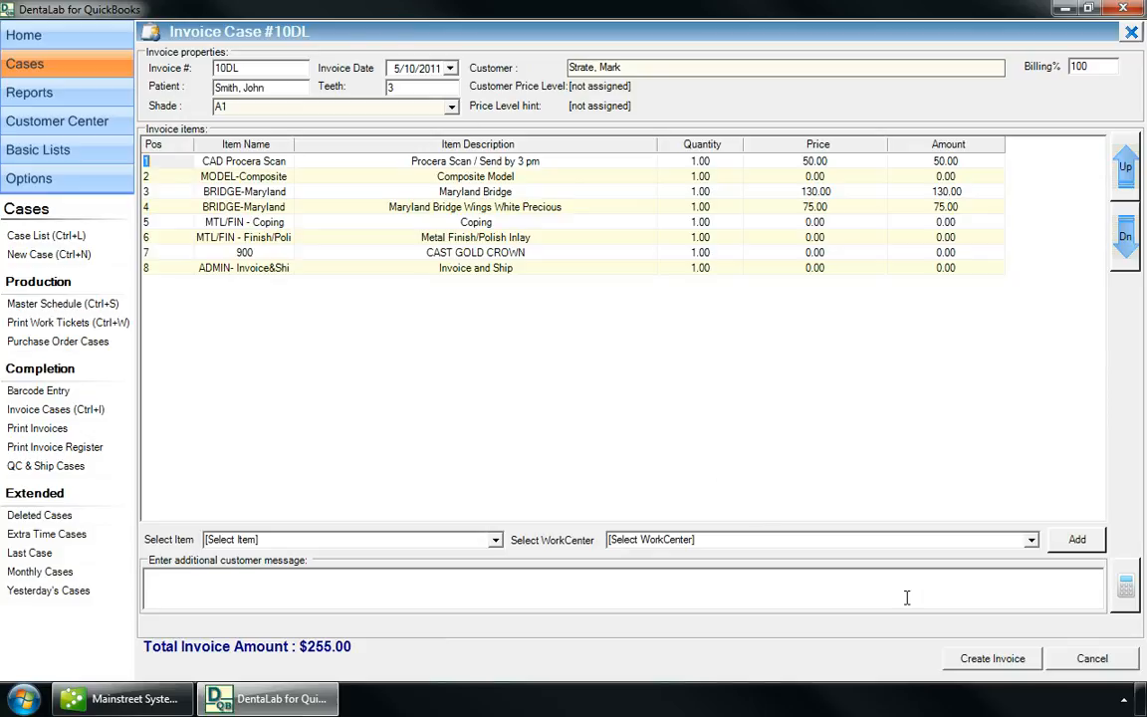
{"action": "left_click", "coordinate": [981, 665]}
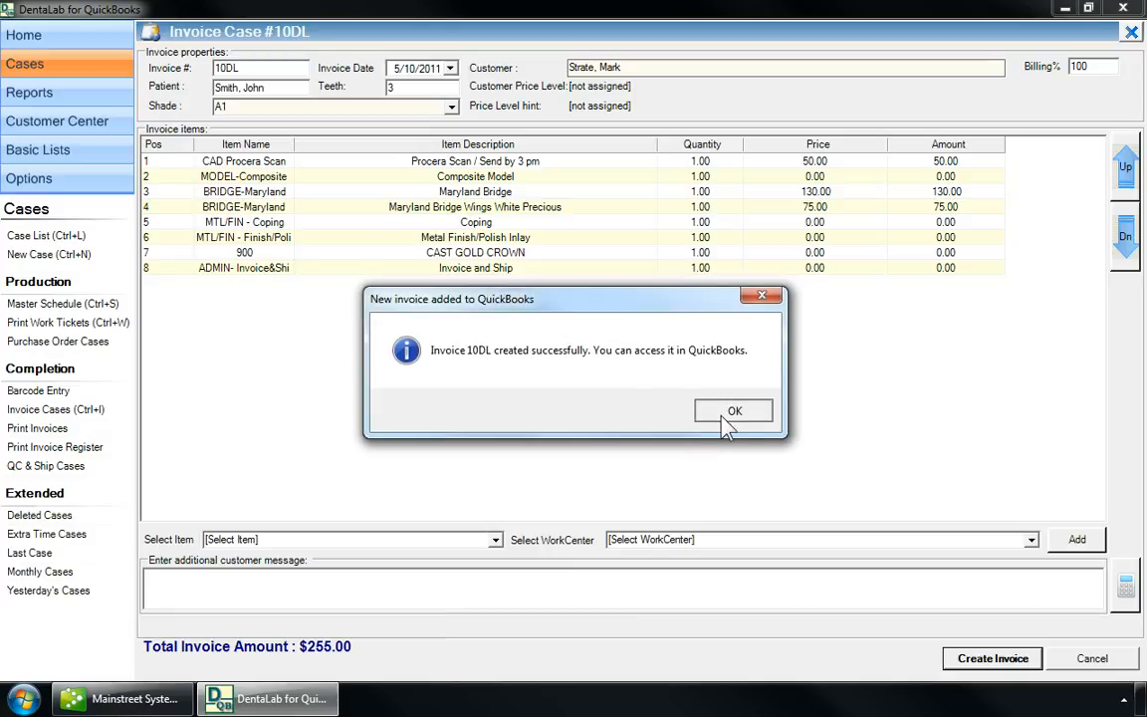
{"action": "left_click", "coordinate": [728, 416]}
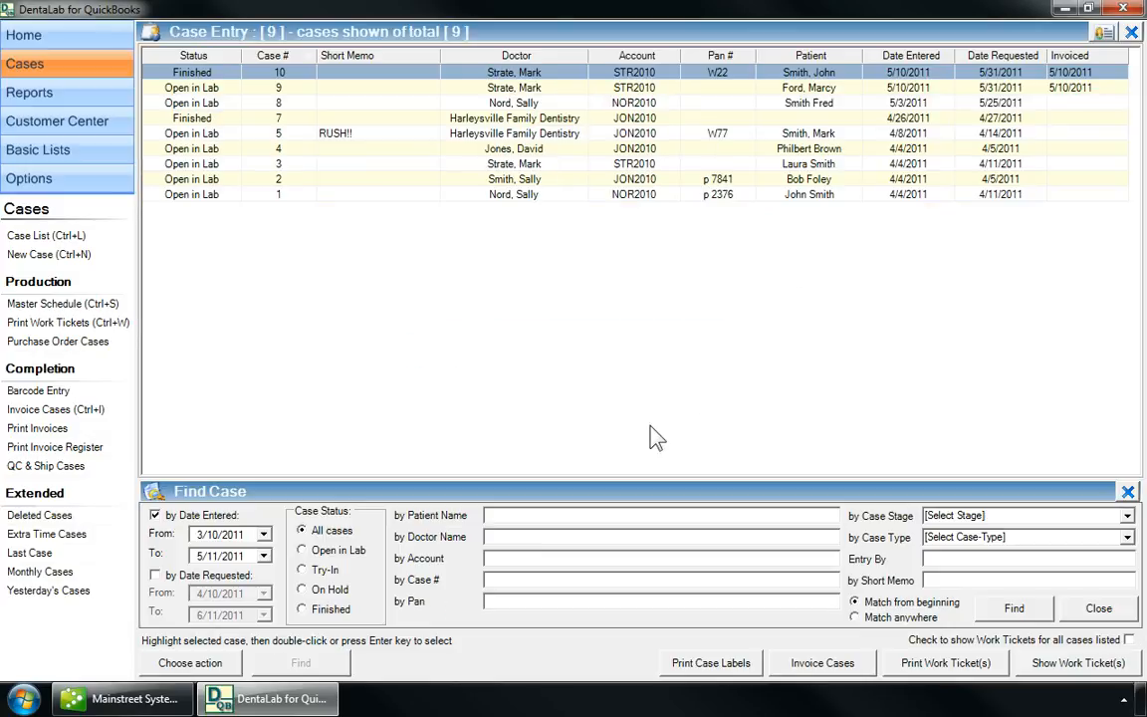
In QuickBooks, open Create Invoices and move from invoice 9DL to 10DL ($267.30 balance due).
{"action": "left_click", "coordinate": [155, 703]}
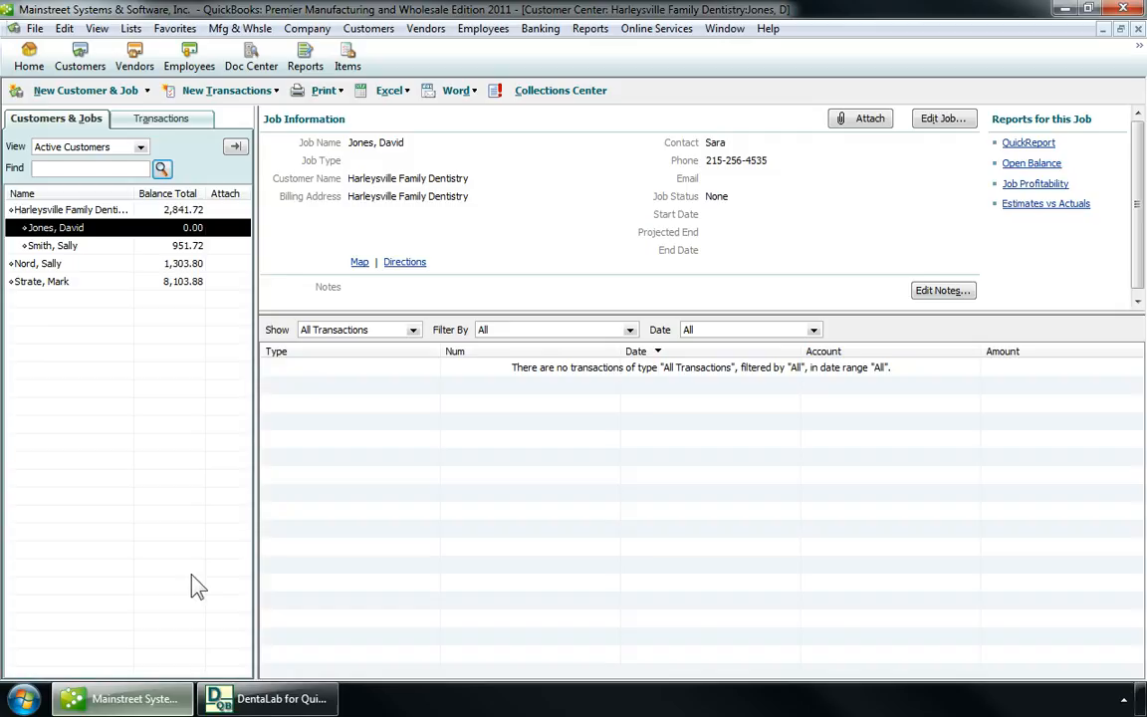
{"action": "left_click", "coordinate": [29, 57]}
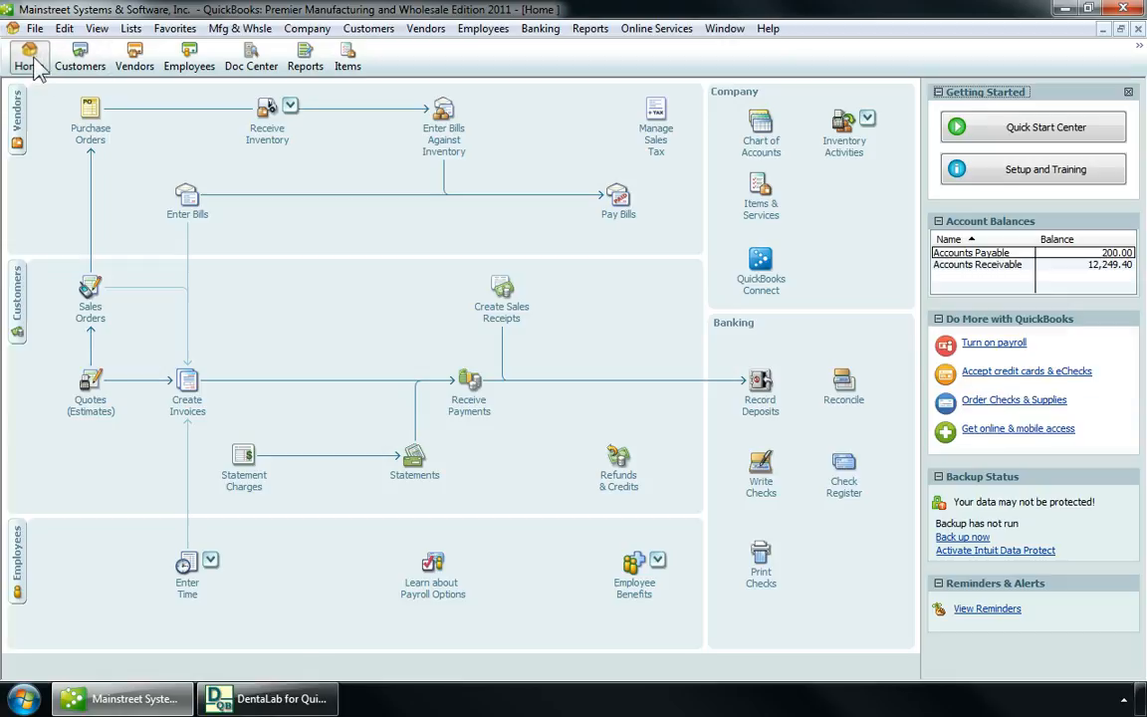
{"action": "left_click", "coordinate": [187, 397]}
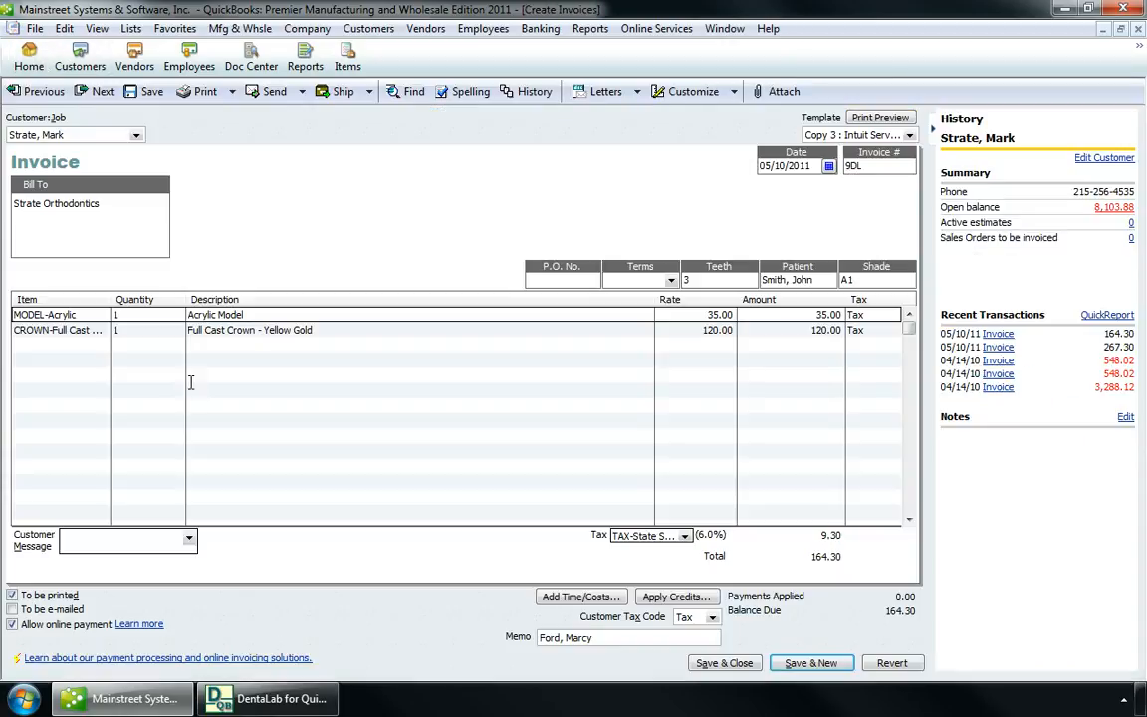
{"action": "left_click", "coordinate": [103, 88]}
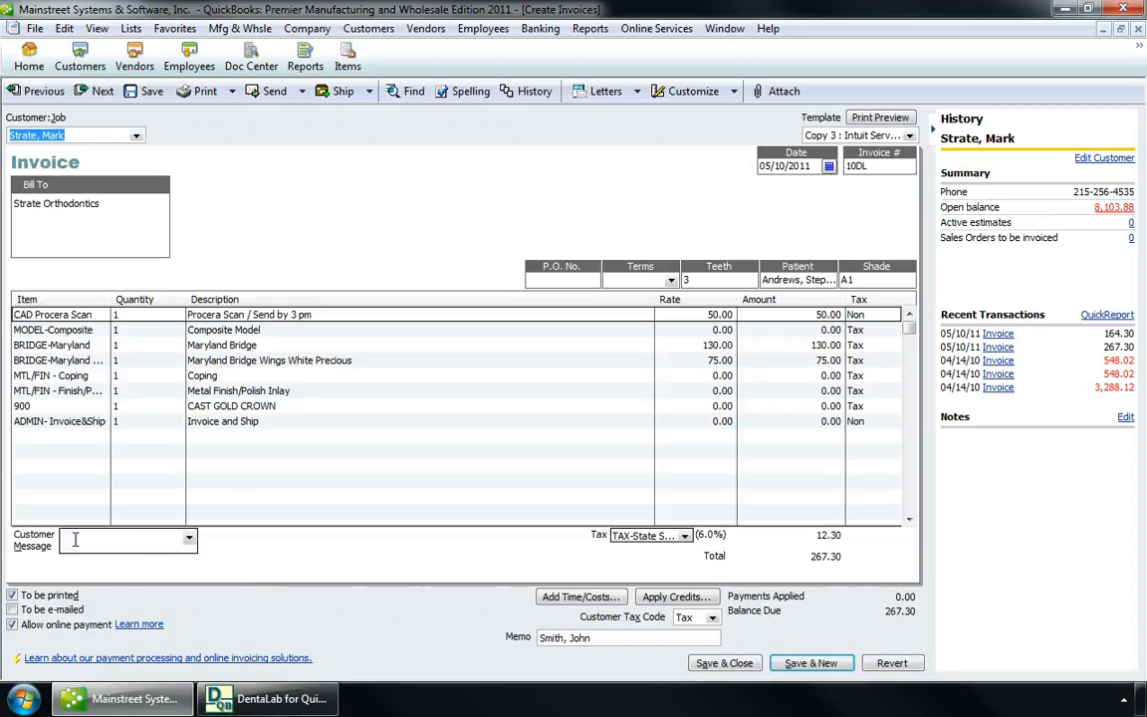
{"action": "left_click", "coordinate": [1123, 700]}
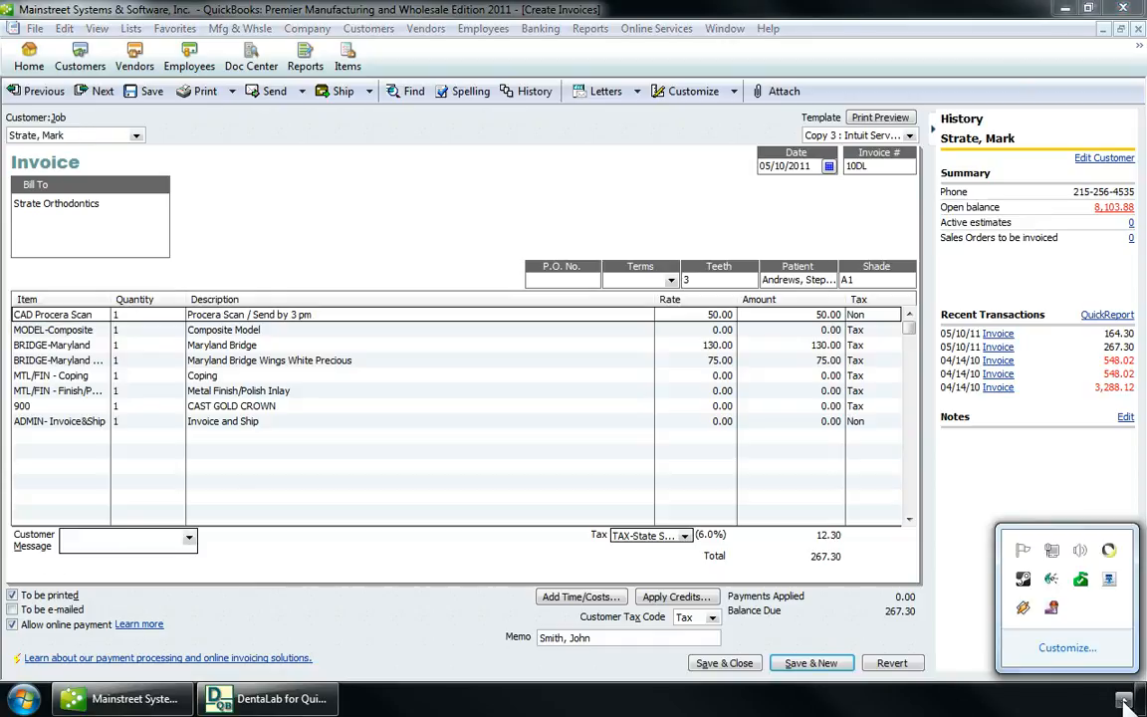